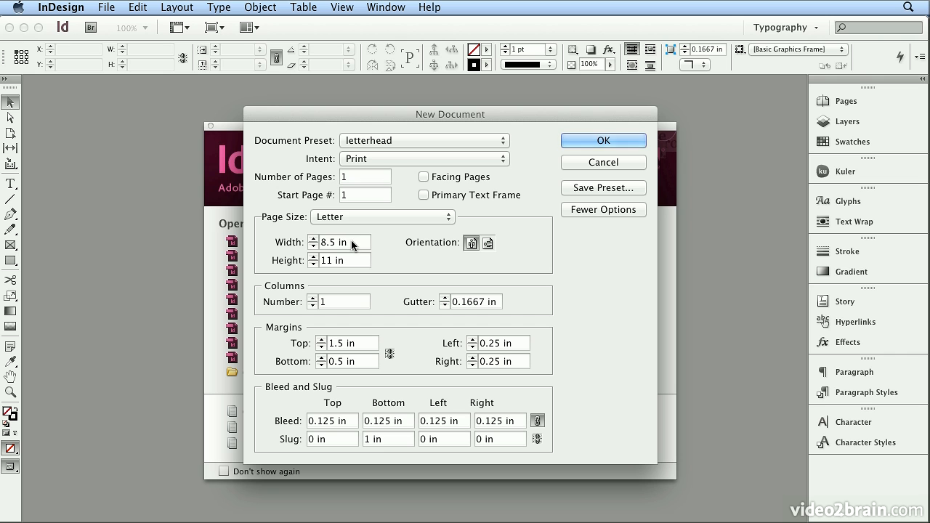
Set the new document's page size to 6 in wide by 4 in high
type("6")
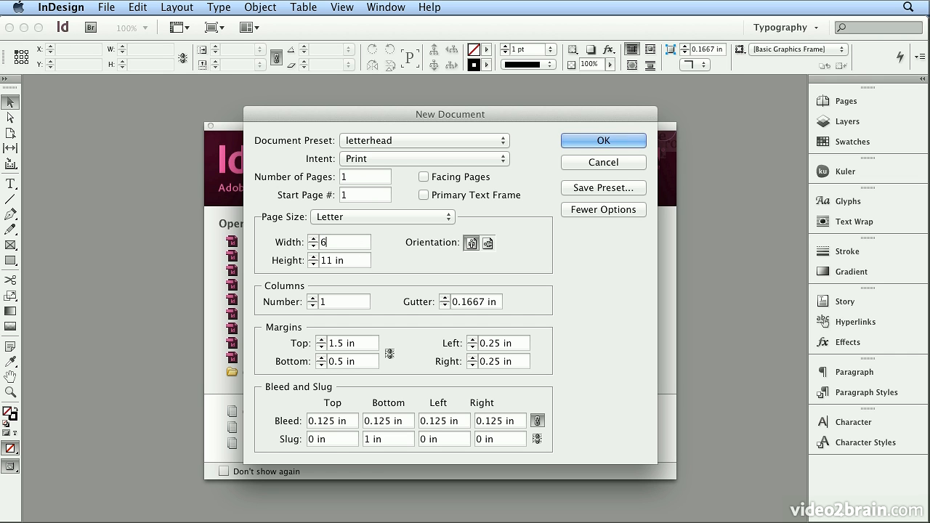
key("Tab")
type("4")
key("Tab")
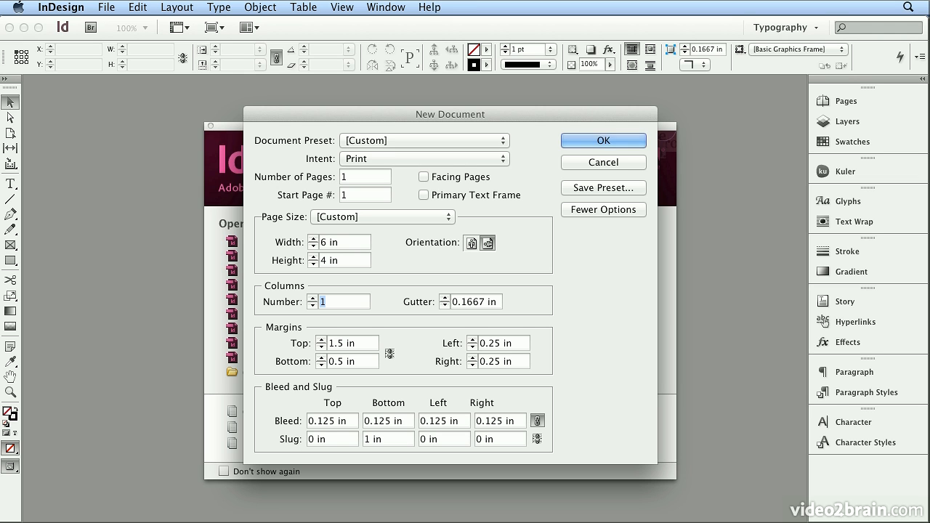
Link the four margin values and set all margins to 0.25 in
left_click(389, 354)
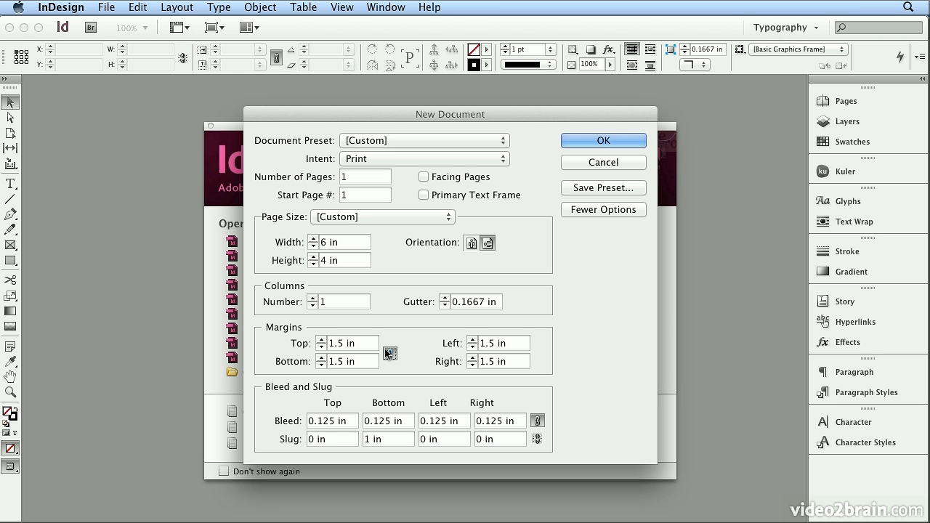
left_click_drag(357, 342, 259, 328)
type("0.25")
key("Tab")
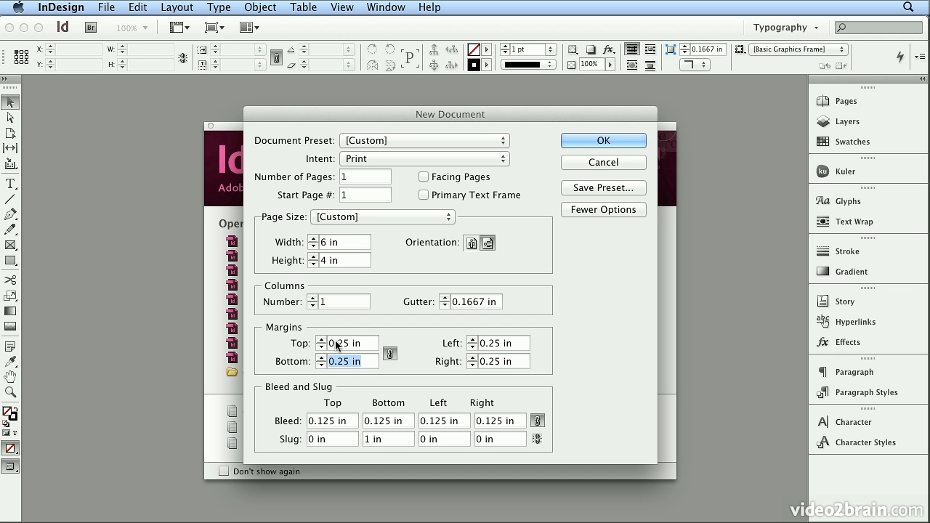
Set up 2 columns with a 0.1 in gutter and set the number of pages to 2
double_click(327, 303)
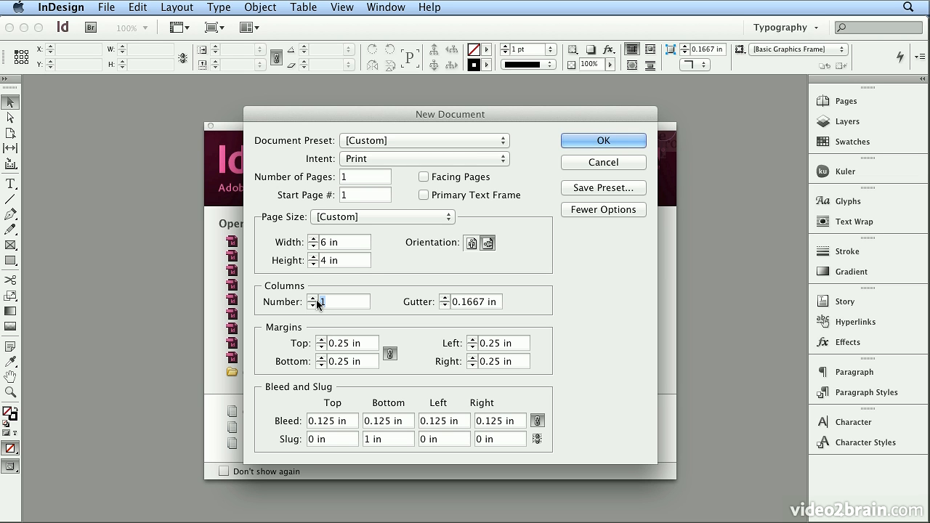
type("2")
double_click(473, 303)
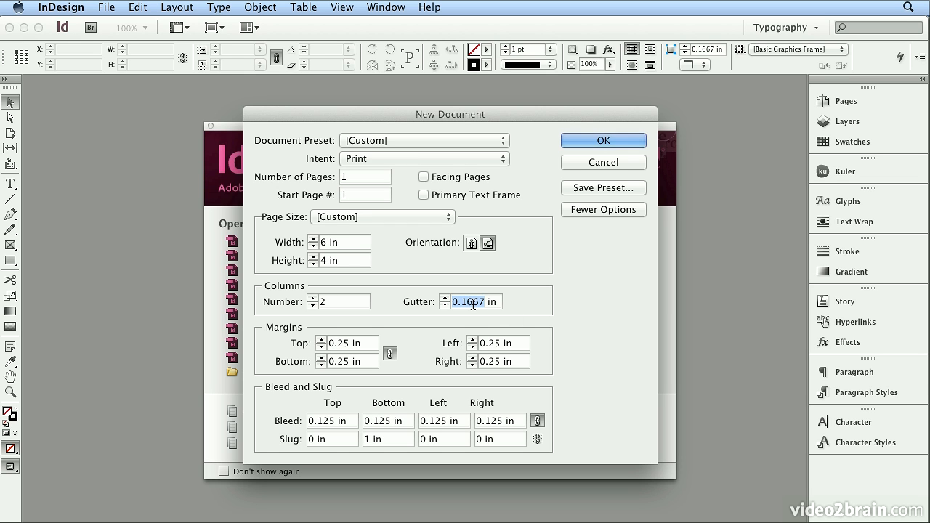
type(".1")
key("Tab")
double_click(344, 177)
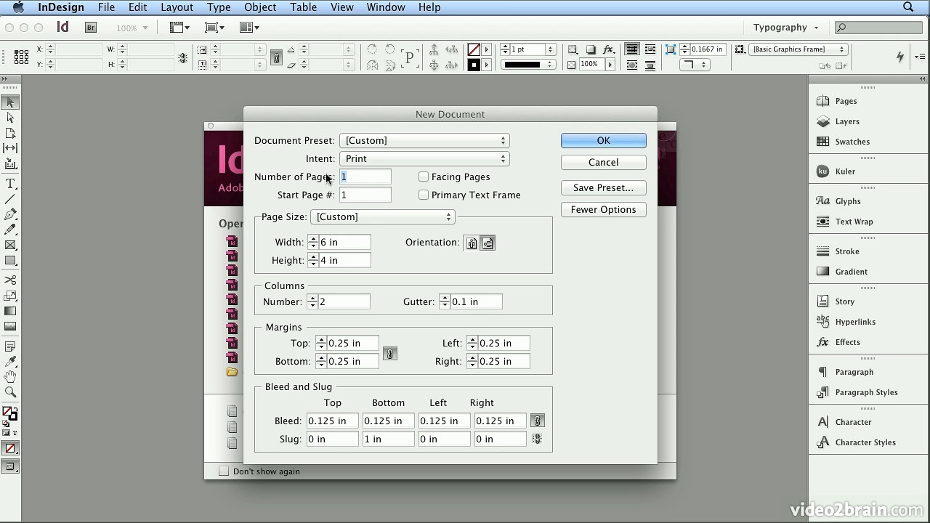
type("2")
Save the current document settings as a preset named "6 x 4 Post Card"
left_click(632, 190)
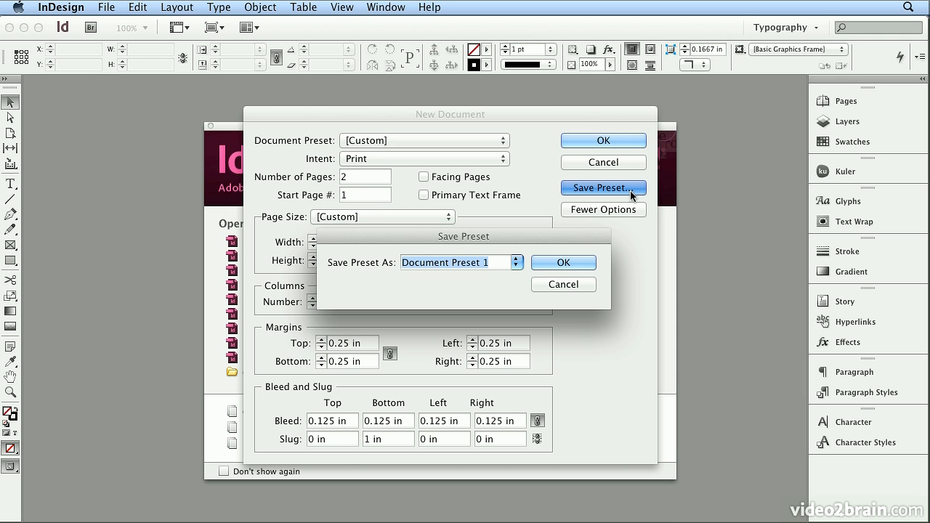
type("6 x ")
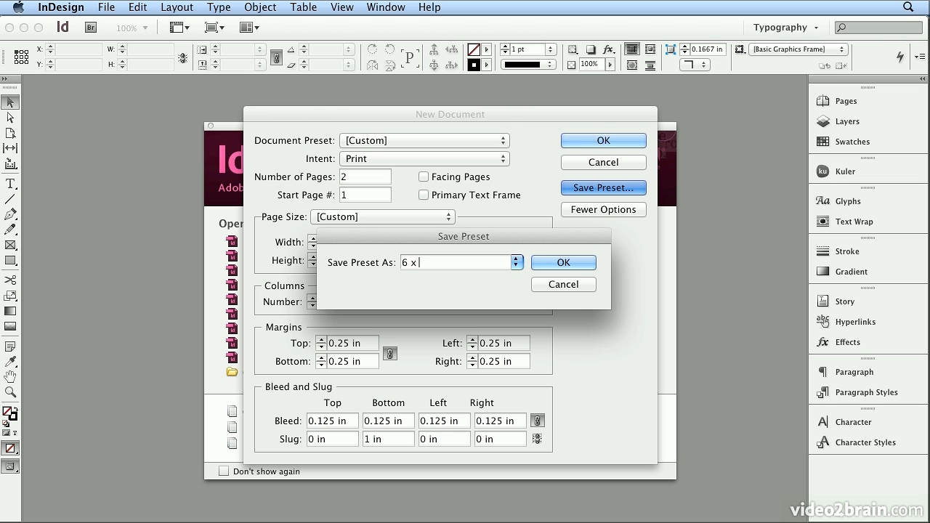
type("4 Post Card")
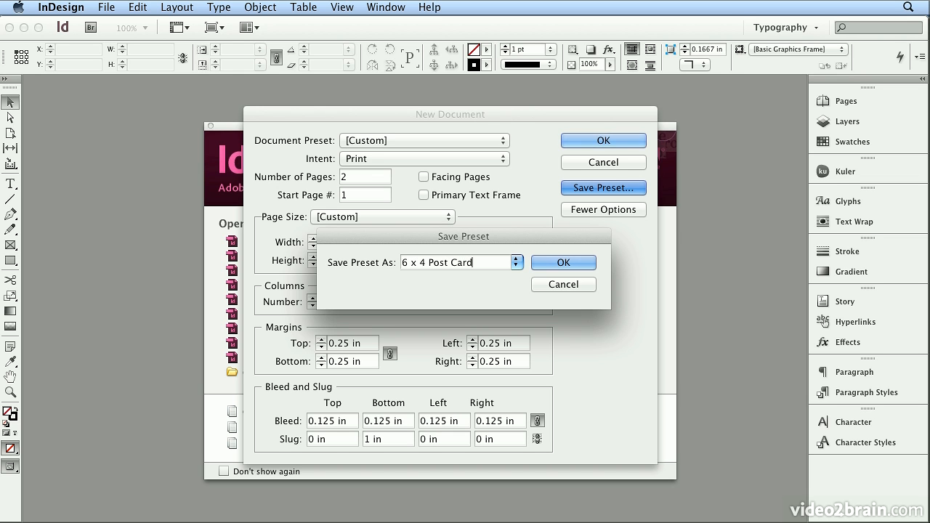
key("Return")
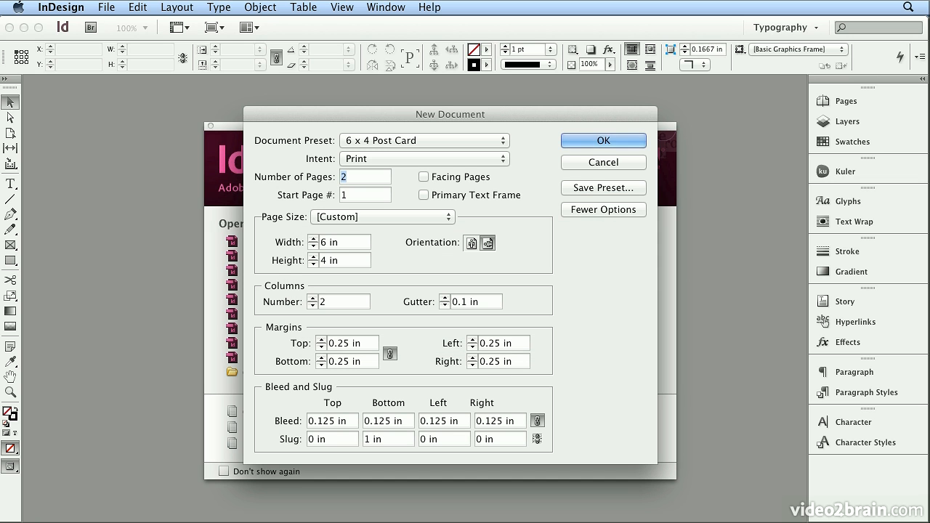
Check the document preset list and create the document with the 6 x 4 Post Card preset
left_click(500, 145)
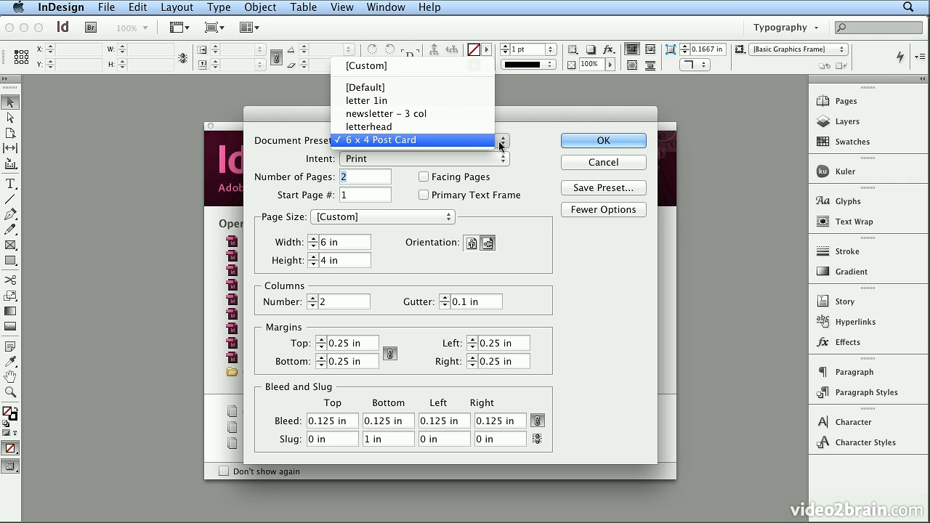
left_click(542, 146)
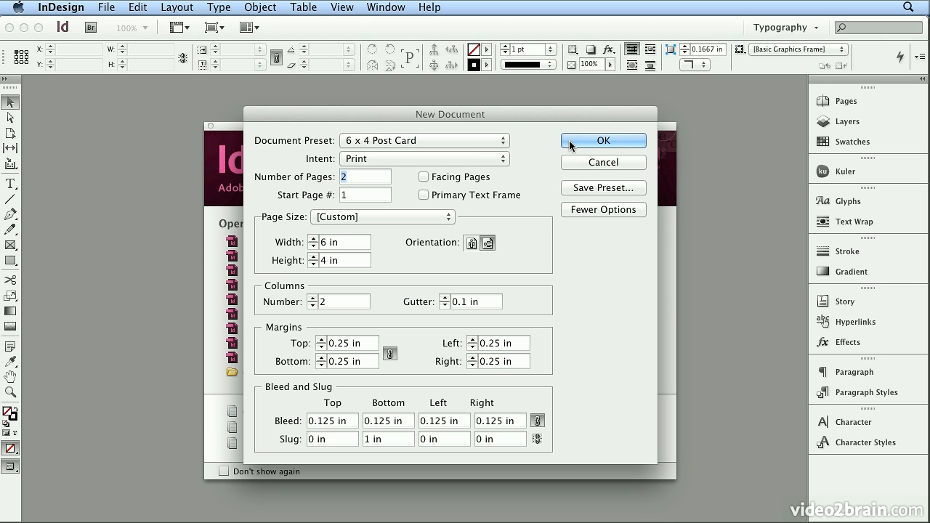
left_click(569, 140)
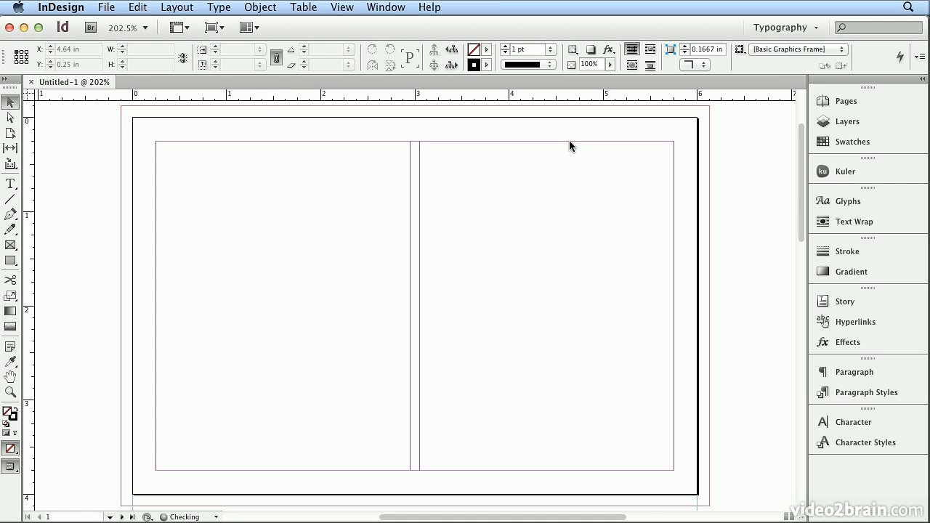
Place the image strands.psd on the page, starting at the upper-left corner of the bleed at X -0.125 in, Y -0.125 in
left_click(102, 7)
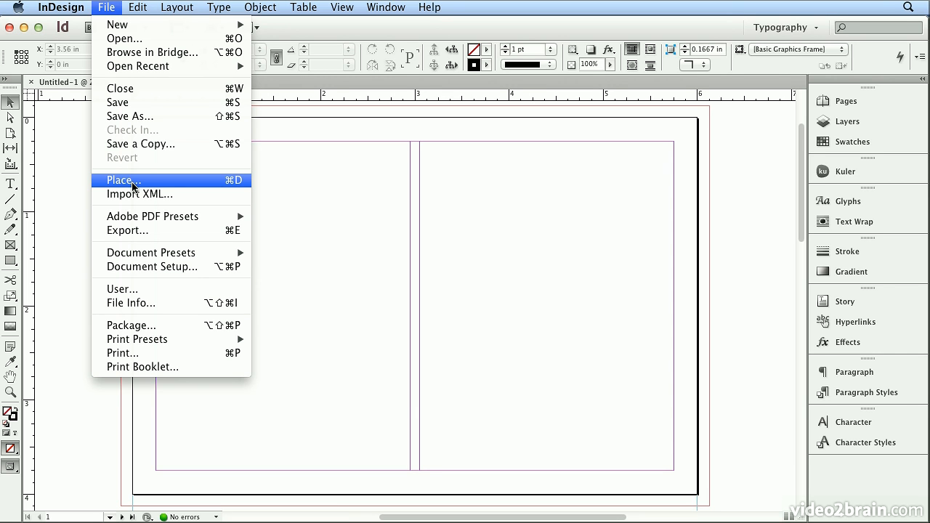
left_click(132, 188)
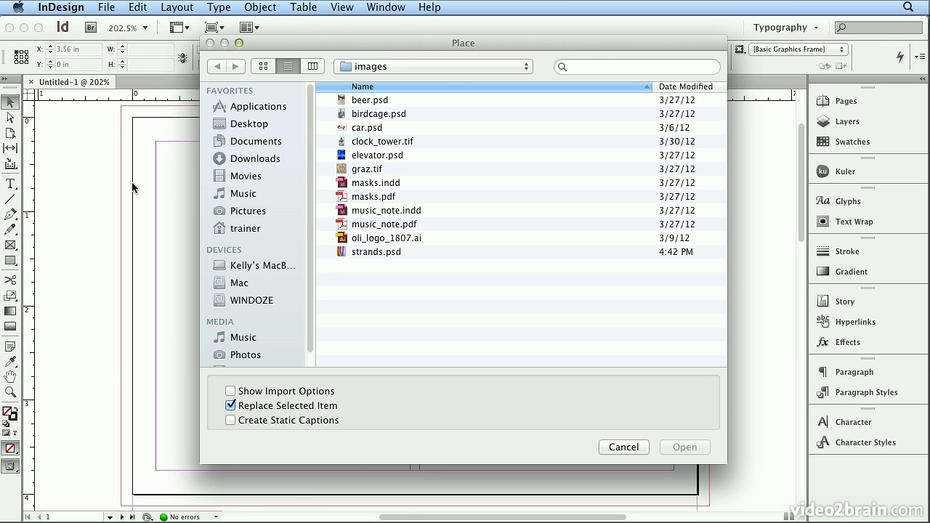
double_click(338, 252)
left_click(336, 249)
left_click_drag(339, 254, 127, 113)
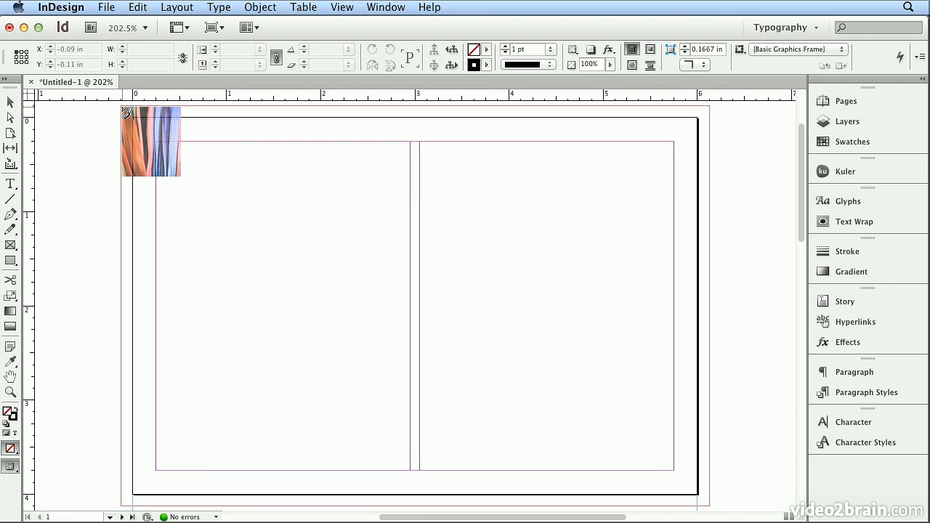
left_click(125, 112)
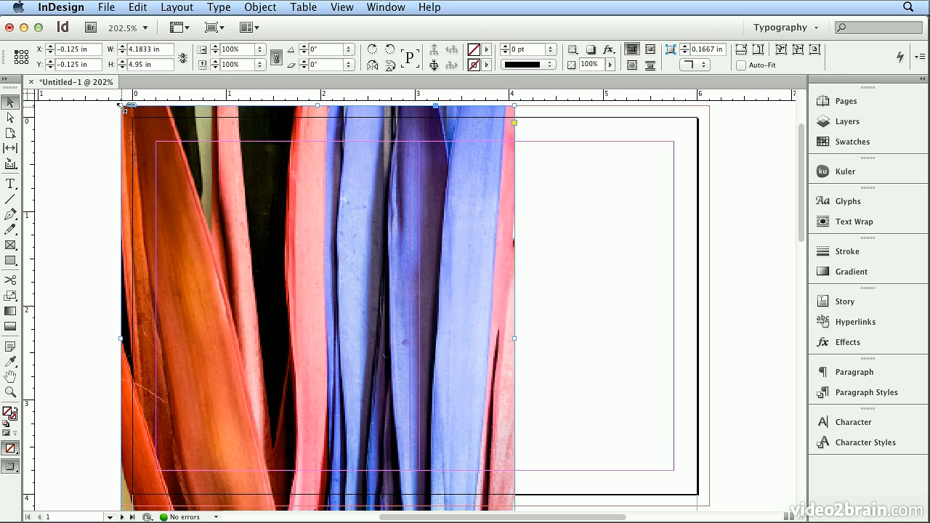
left_click(317, 309)
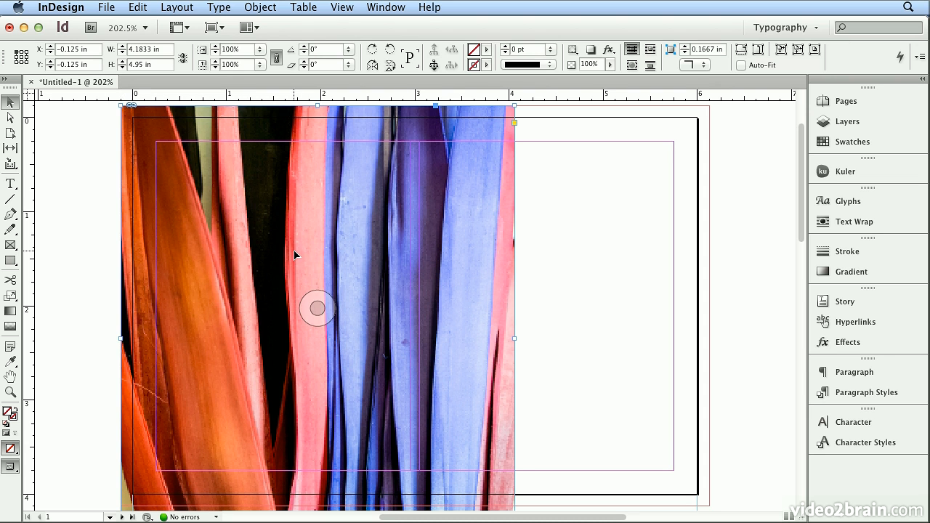
Try to scale the placed image and its frame non-proportionally to about 3.07 in wide by 4.88 in high
key("super+minus")
key("super+minus")
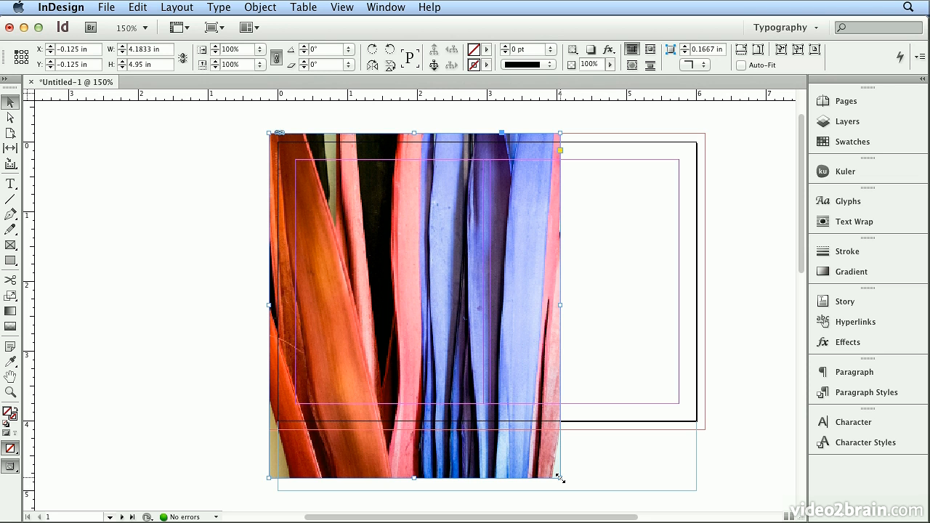
left_click_drag(560, 477, 483, 474)
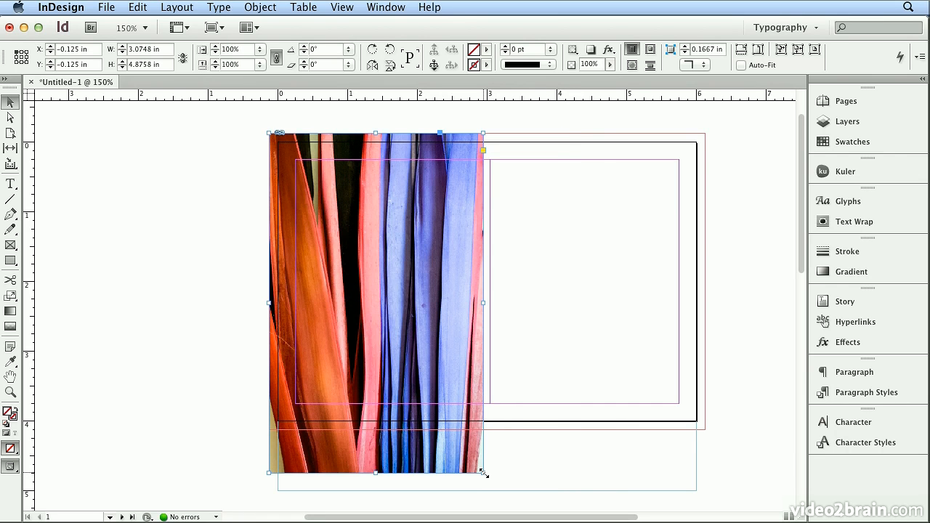
key("super+z")
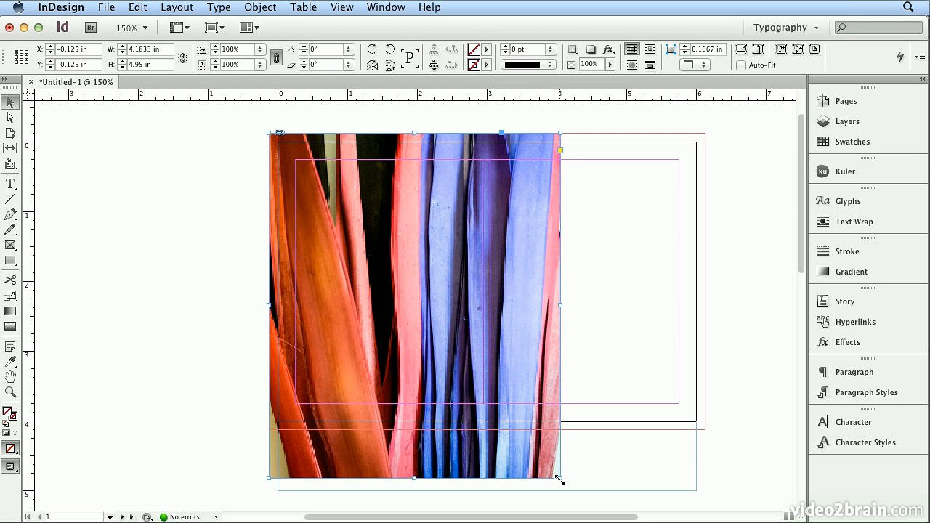
Scale the image proportionally to 4.25 in high to meet the lower bleed edge, and crop its frame to about 3.075 in wide
left_click_drag(560, 480, 484, 432)
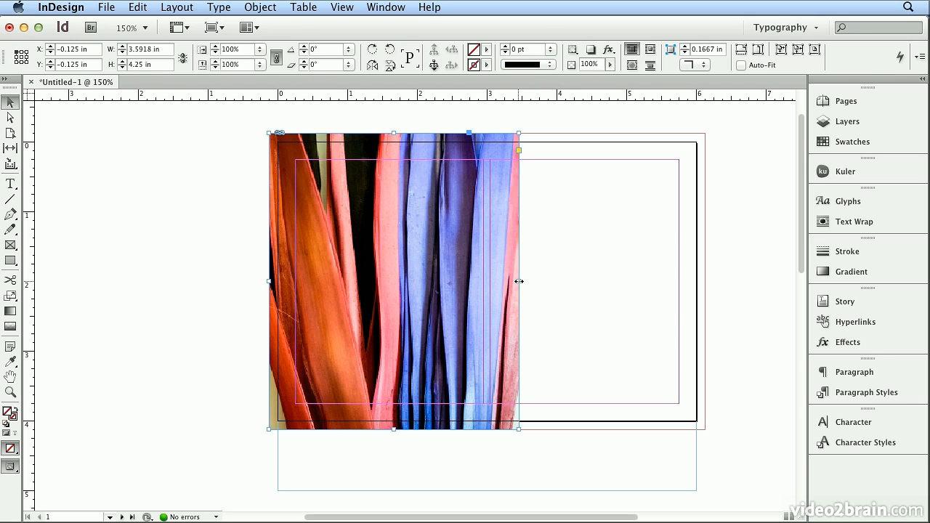
left_click_drag(519, 281, 484, 281)
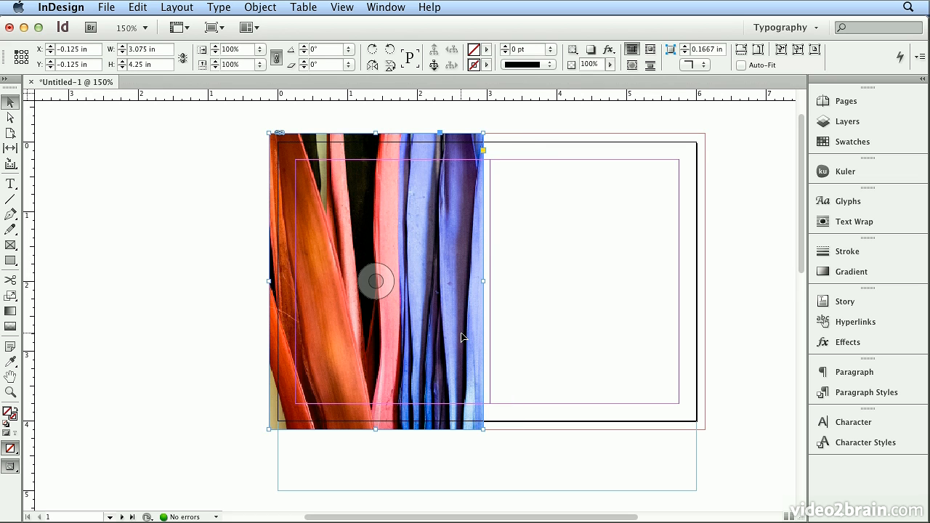
Reposition the image horizontally inside its cropped frame to an X offset of about -0.40 in, and deselect it
left_click(375, 281)
left_click_drag(375, 282, 358, 279)
left_click_drag(450, 279, 438, 282)
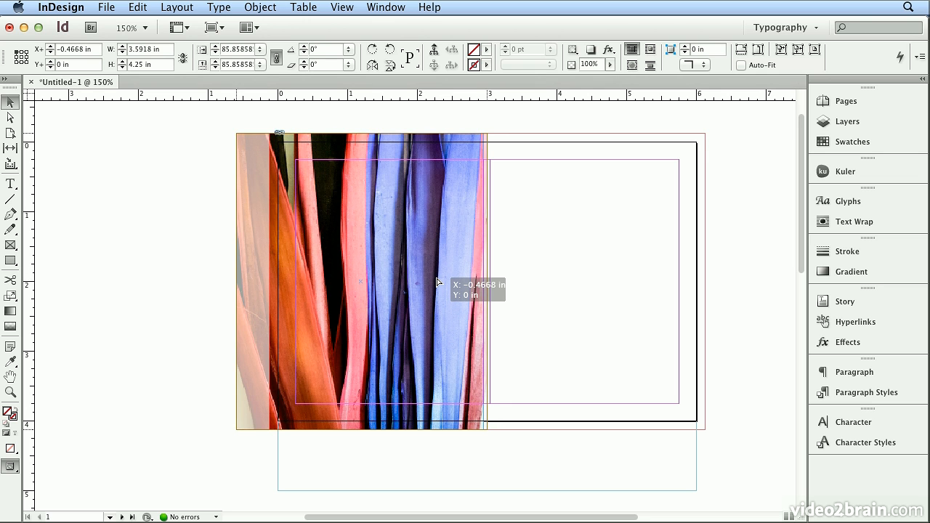
mouse_move(439, 282)
left_mouse_down()
mouse_move(364, 281)
mouse_move(443, 280)
left_mouse_up()
key("Left")
key("Left")
key("Left")
key("Left")
key("Left")
key("Left")
key("Left")
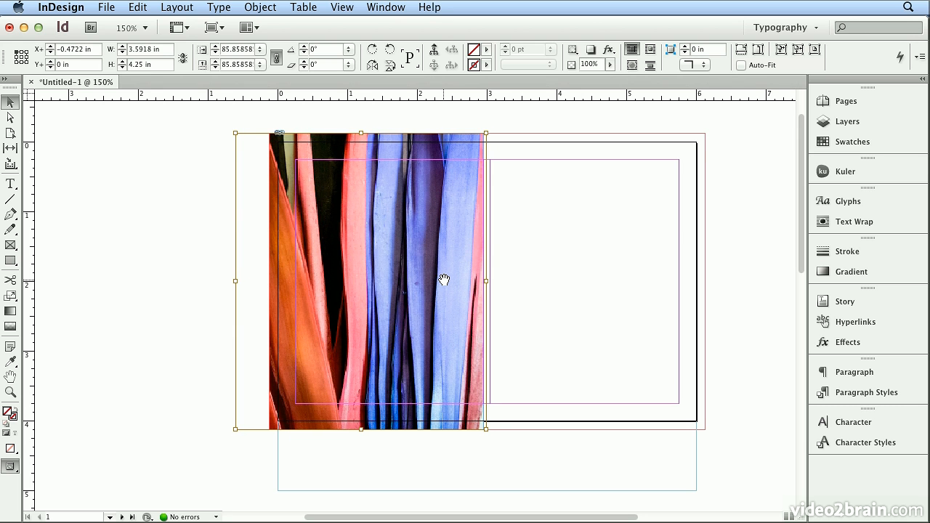
key("Right")
key("Right")
key("Right")
key("Right")
key("Right")
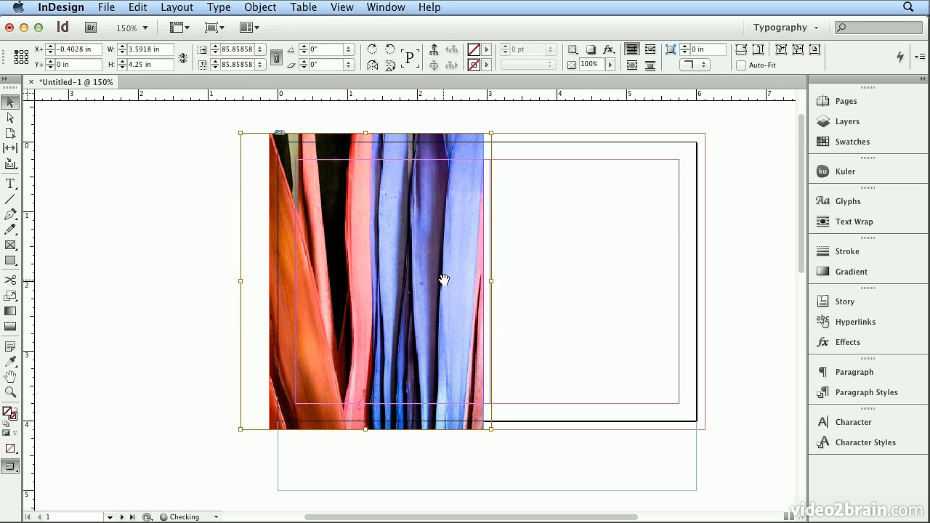
left_click(648, 305)
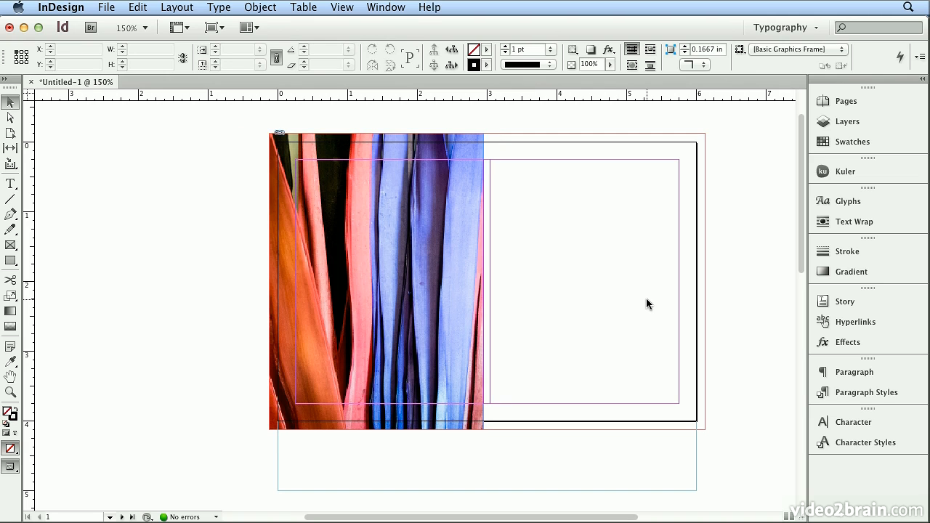
Draw a text frame across the right column at mid-page, about 2.7 in wide and 1.3 in high
left_click(11, 185)
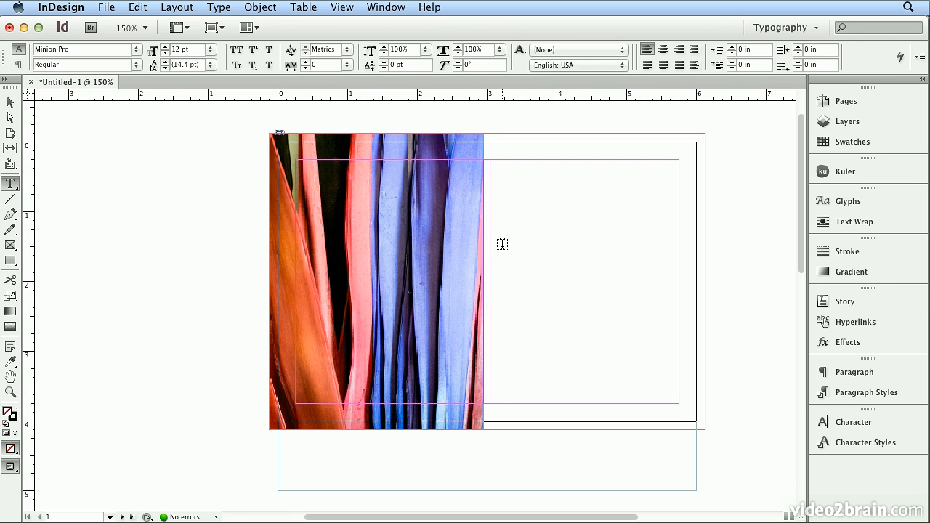
left_click_drag(491, 239, 679, 331)
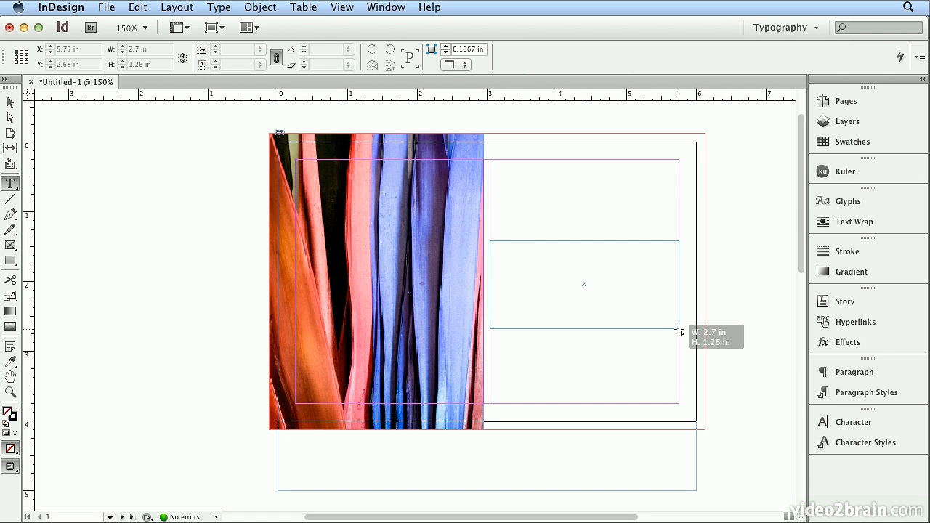
mouse_move(680, 331)
left_mouse_down()
mouse_move(679, 355)
mouse_move(680, 333)
left_mouse_up()
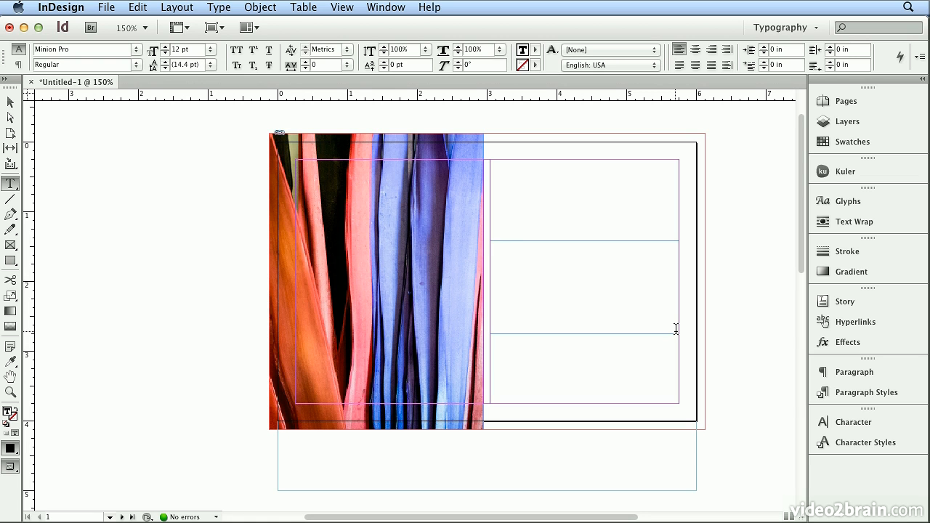
Enter the quote text "I found I could say things with color and shapes that I couldn't say any other way" in the frame
type("I found I could sa")
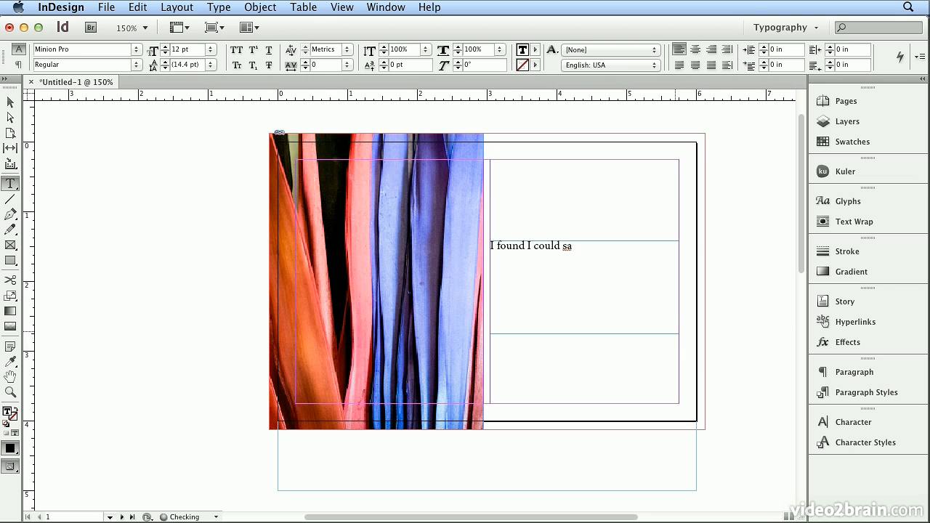
type("y th")
type("gs with color and shapes that")
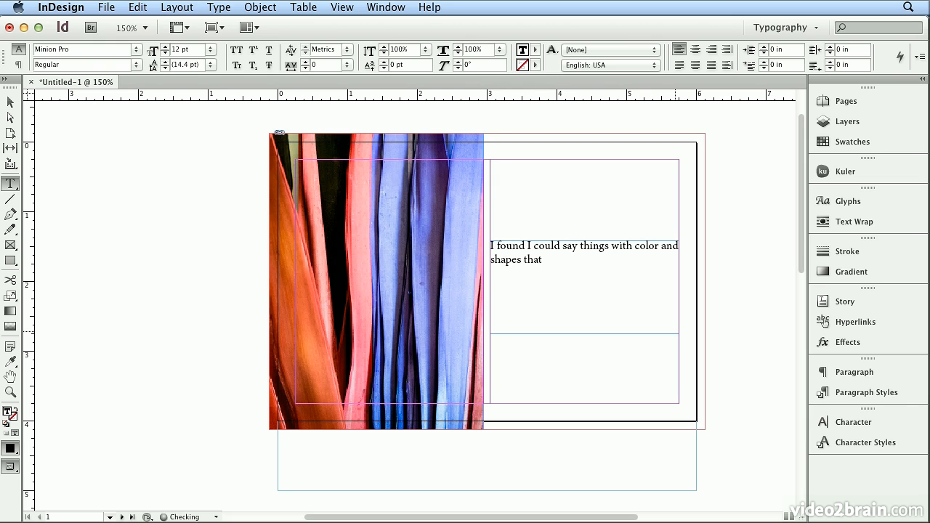
type(" I couldn't say any other way")
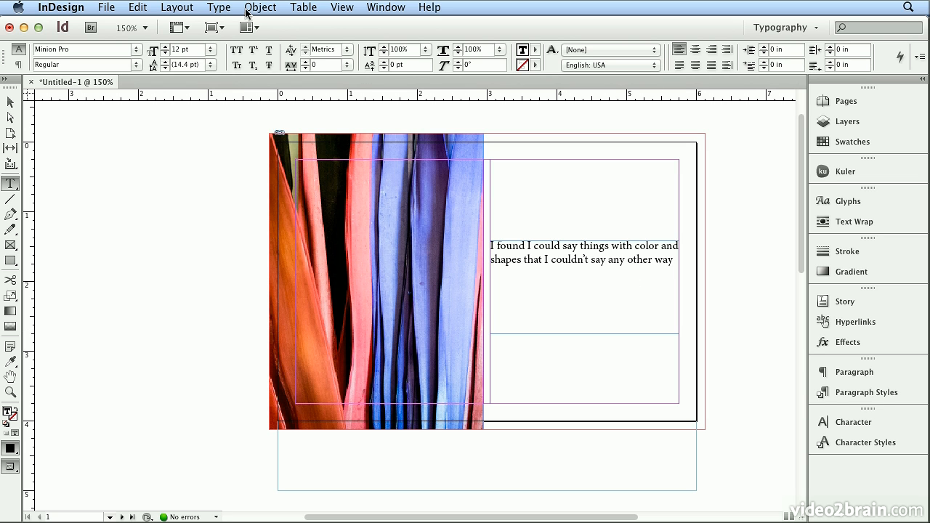
Add an em dash after "way" and finish the quote with "things I had no words for."
left_click(220, 7)
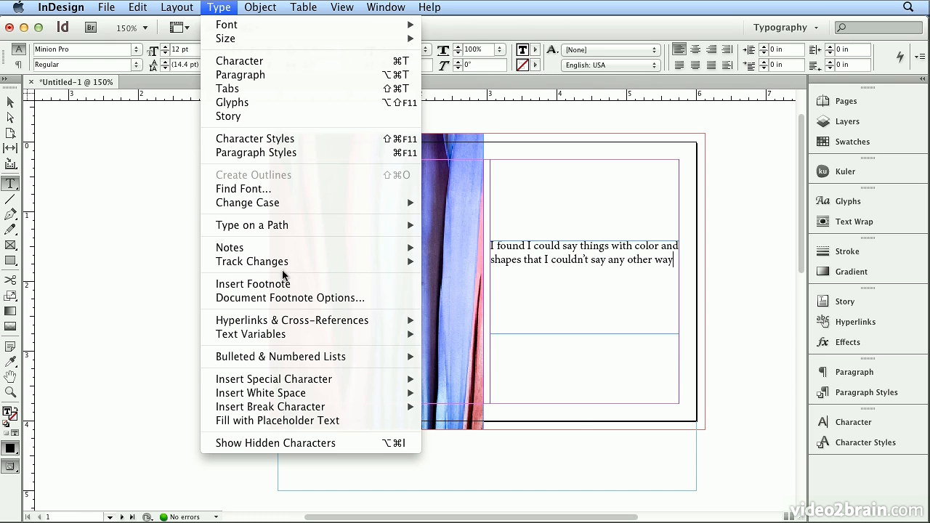
mouse_move(305, 380)
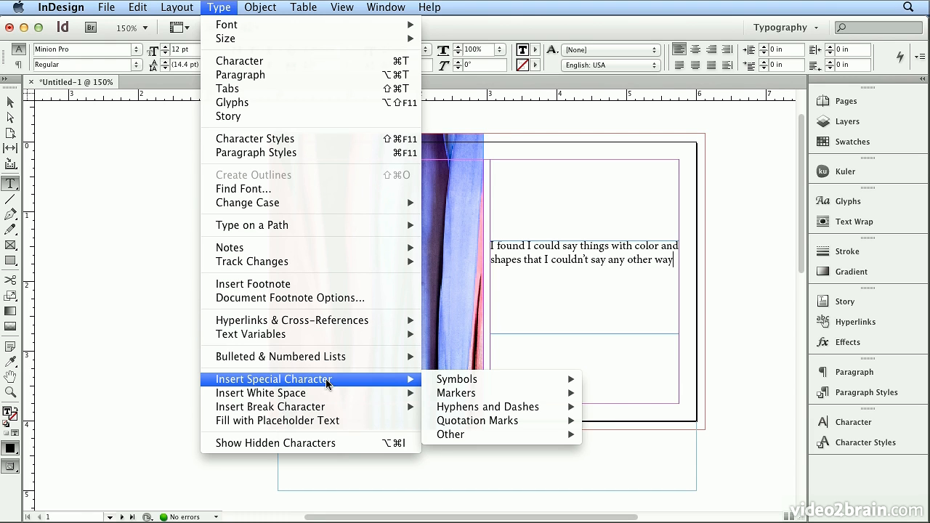
mouse_move(483, 409)
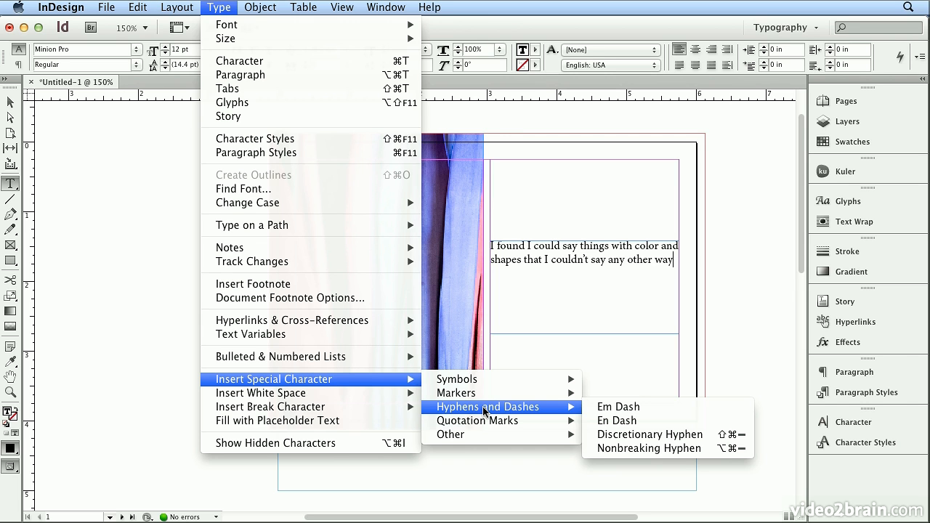
left_click(609, 407)
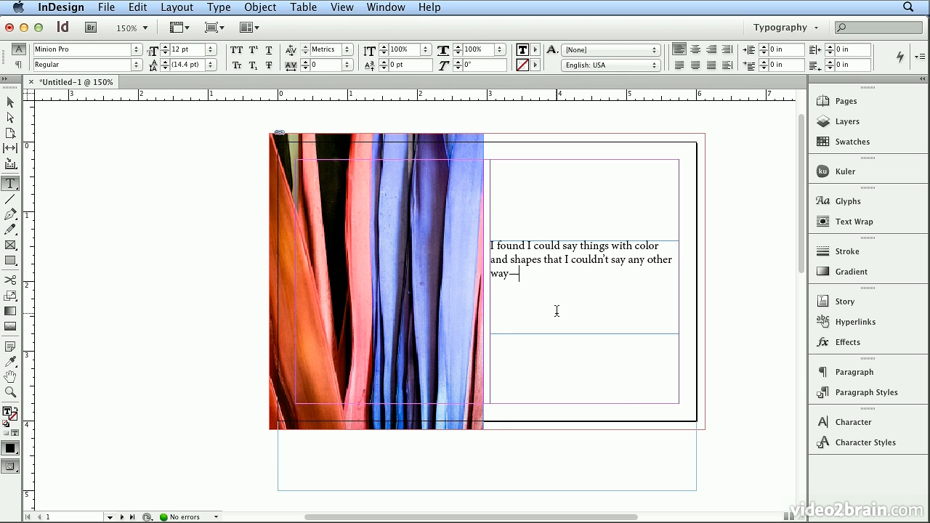
type("things I had no words for.")
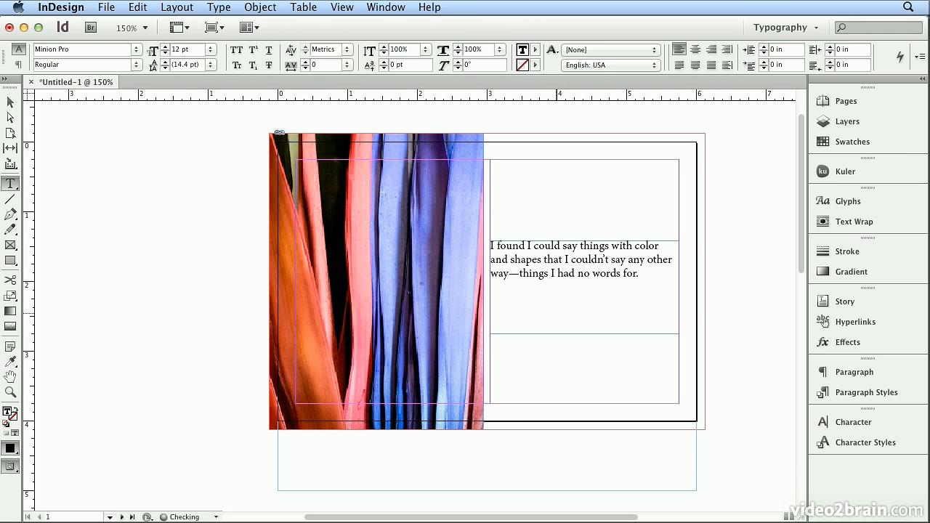
left_click(145, 9)
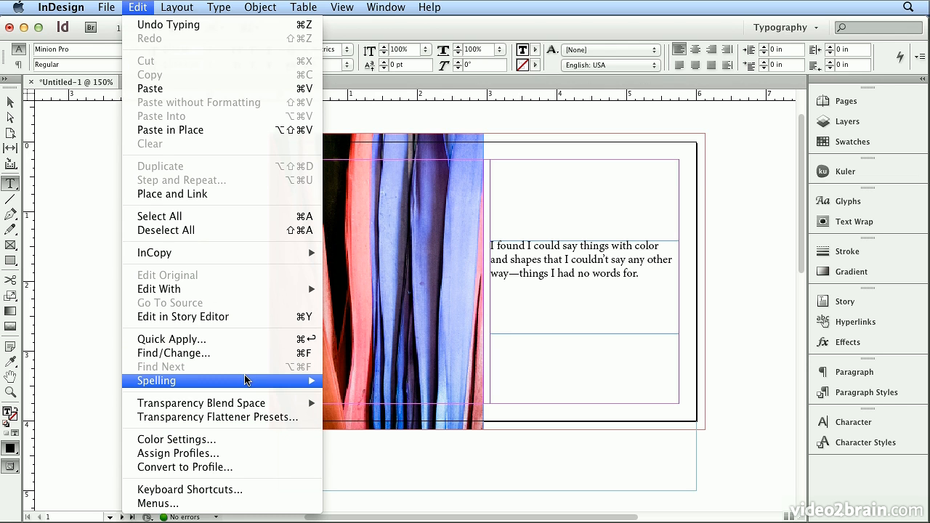
mouse_move(248, 383)
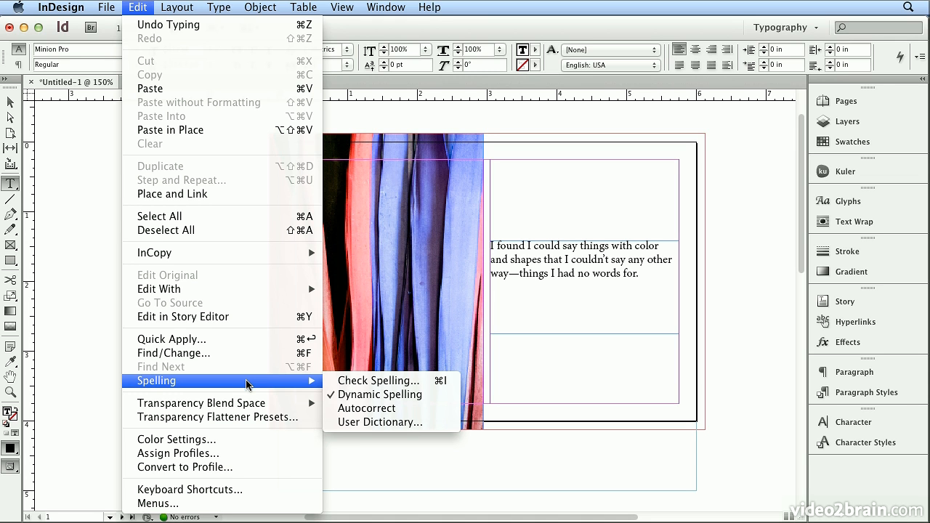
left_click(136, 8)
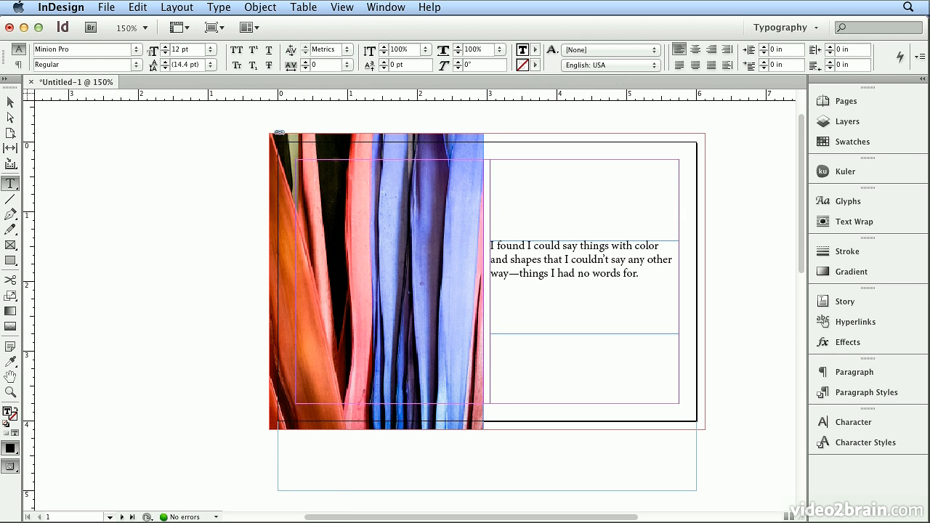
Add the attribution "Georgia O'Keeffe" on a new line with a leading em dash, using an apostrophe in the surname
left_click(219, 7)
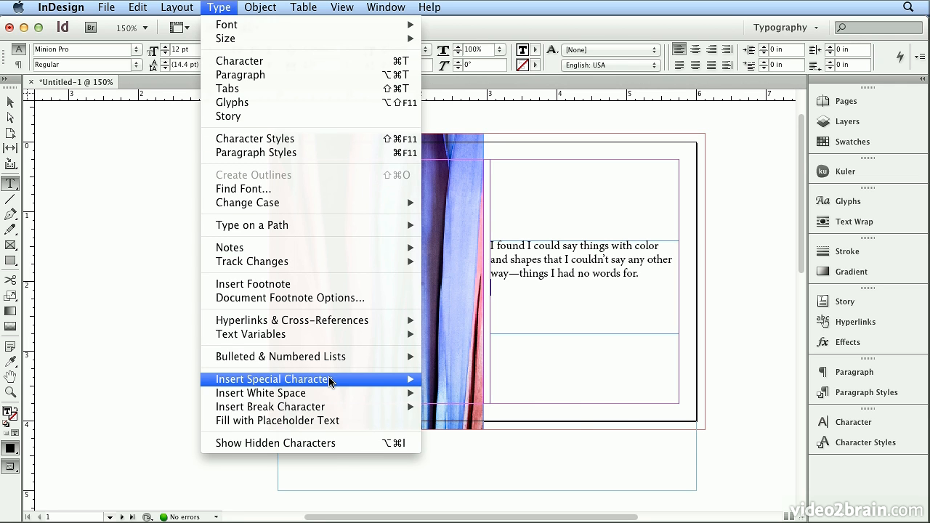
mouse_move(494, 412)
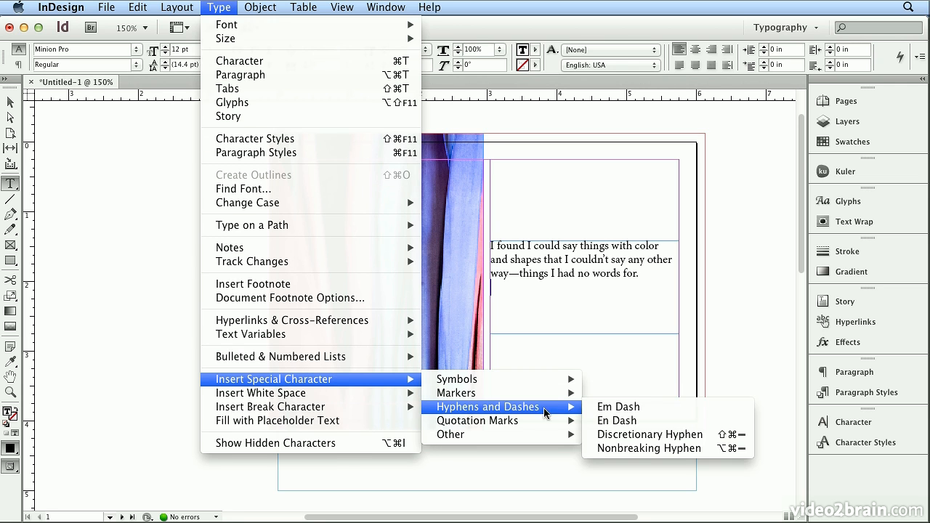
left_click(607, 408)
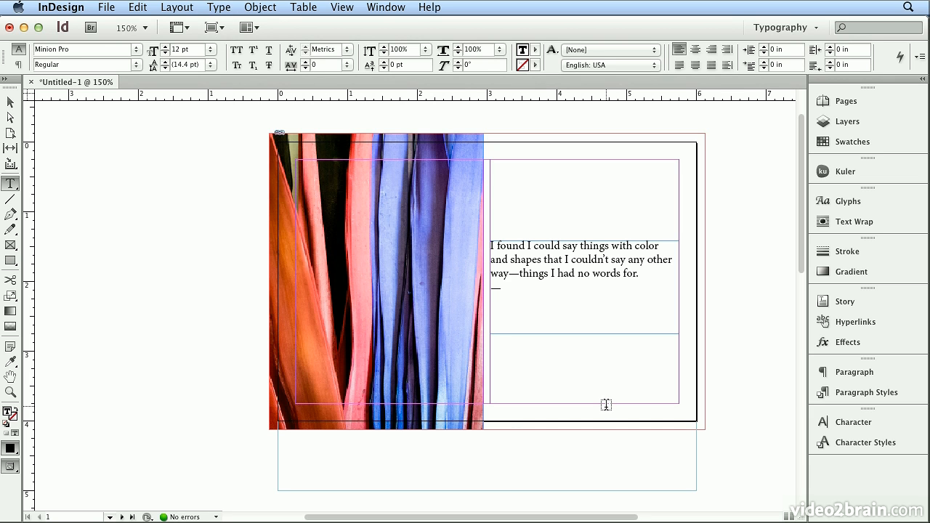
type("Georgia O-Keeffe")
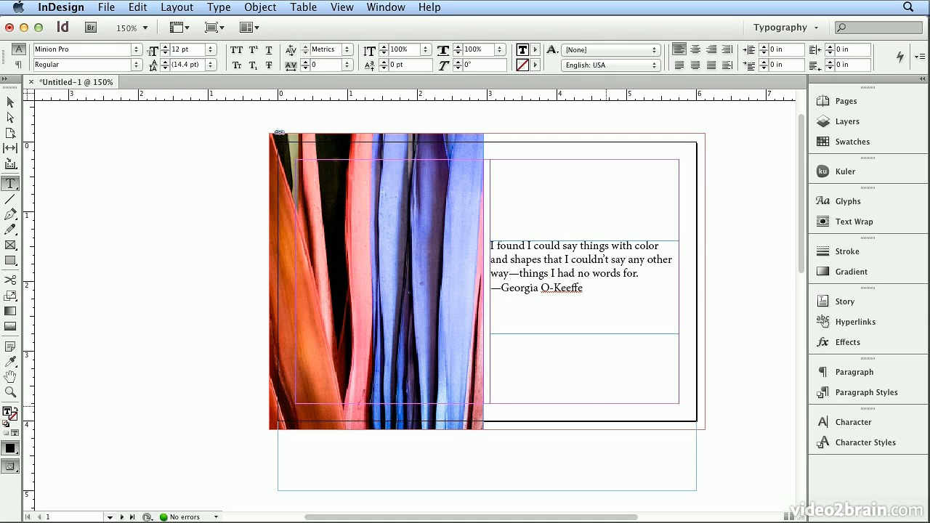
left_click_drag(549, 288, 553, 288)
type("'")
Open the font sample document InDesign_fonts.indd from the assets folder
left_click(105, 7)
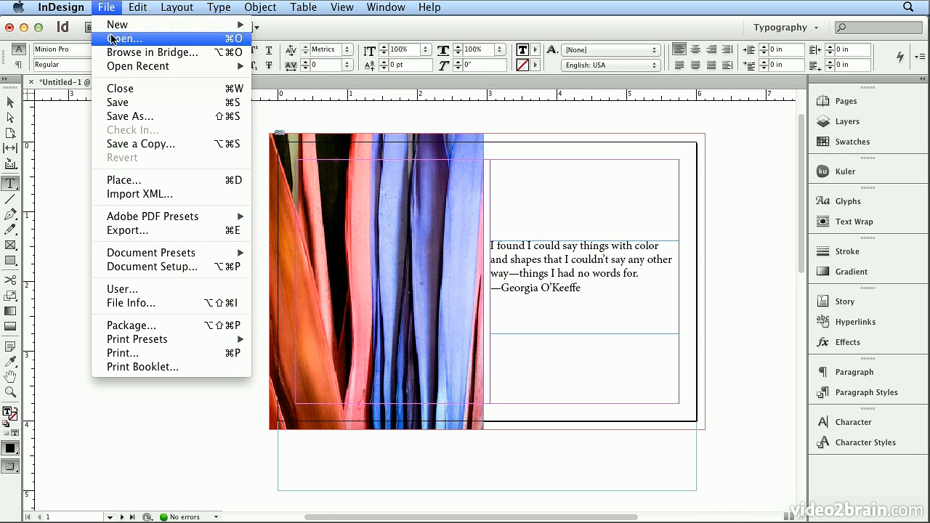
left_click(112, 40)
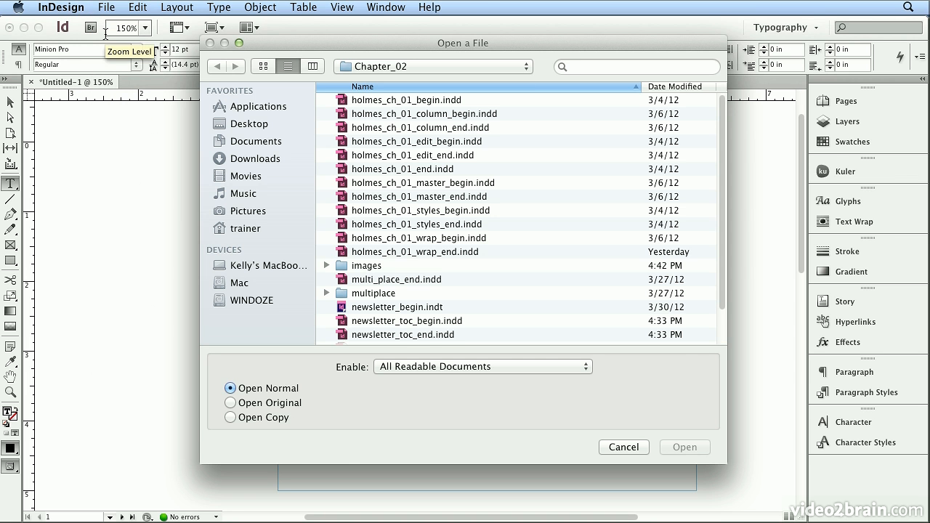
left_click(508, 66)
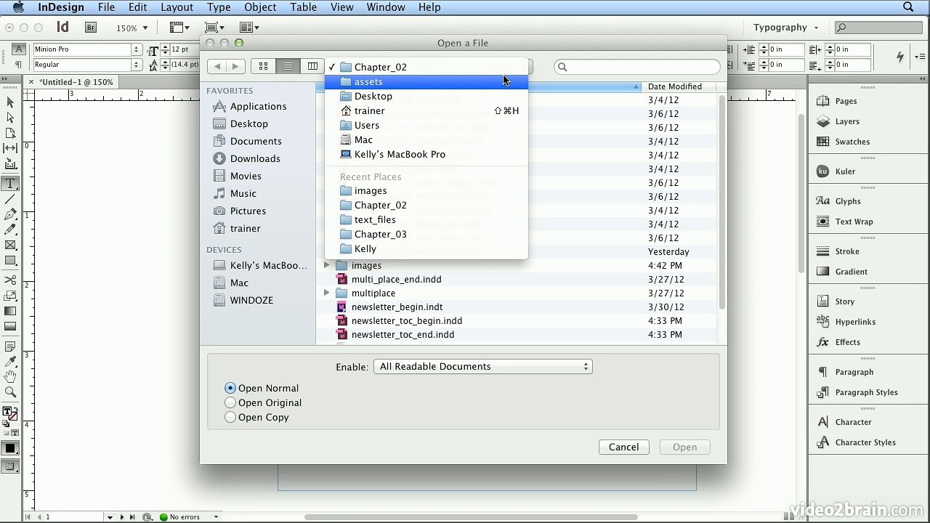
left_click(505, 81)
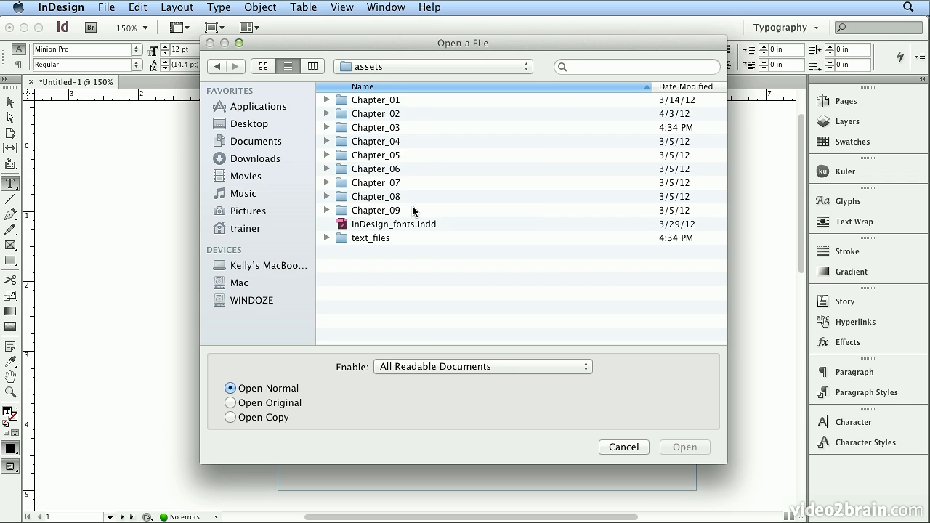
double_click(412, 224)
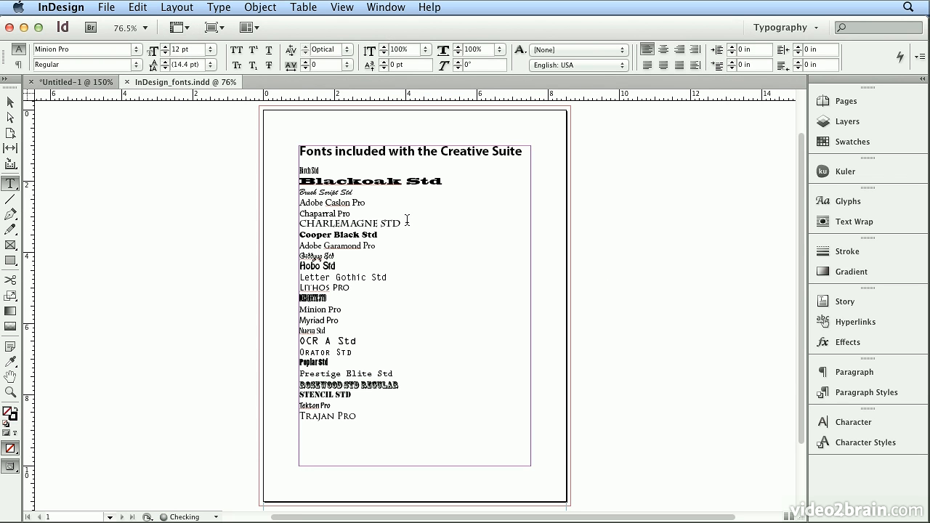
Examine the list of fonts included with the Creative Suite, down to Prestige Elite Std, and return to the postcard
left_click(337, 175)
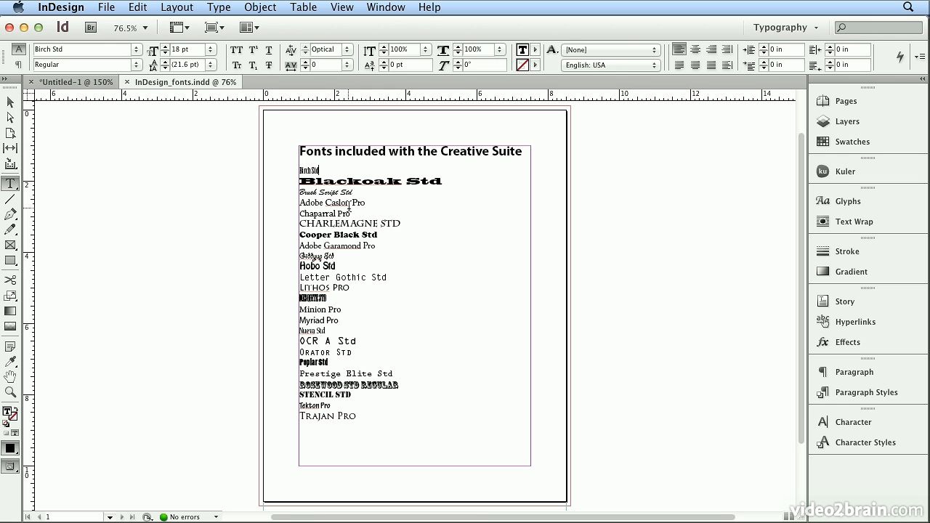
key("super+1")
key("super+equal")
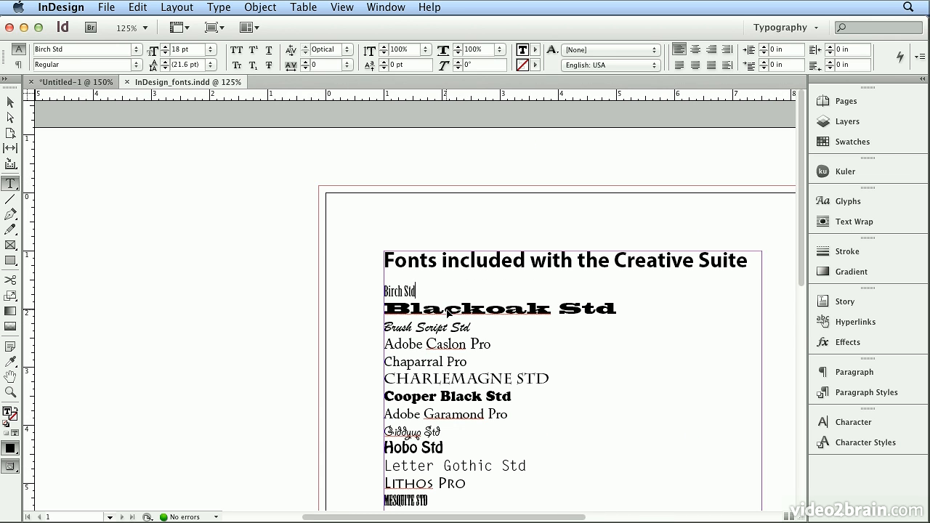
left_click_drag(462, 370, 300, 224)
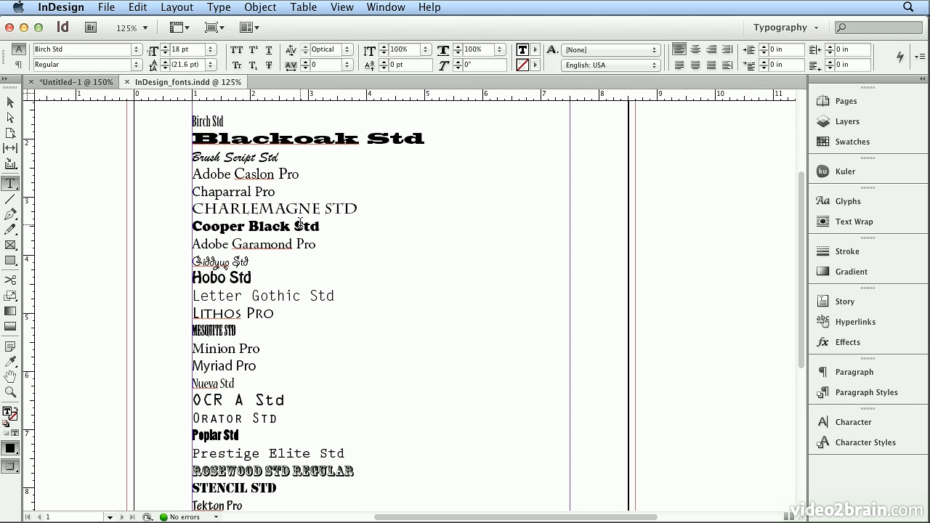
left_click(320, 446)
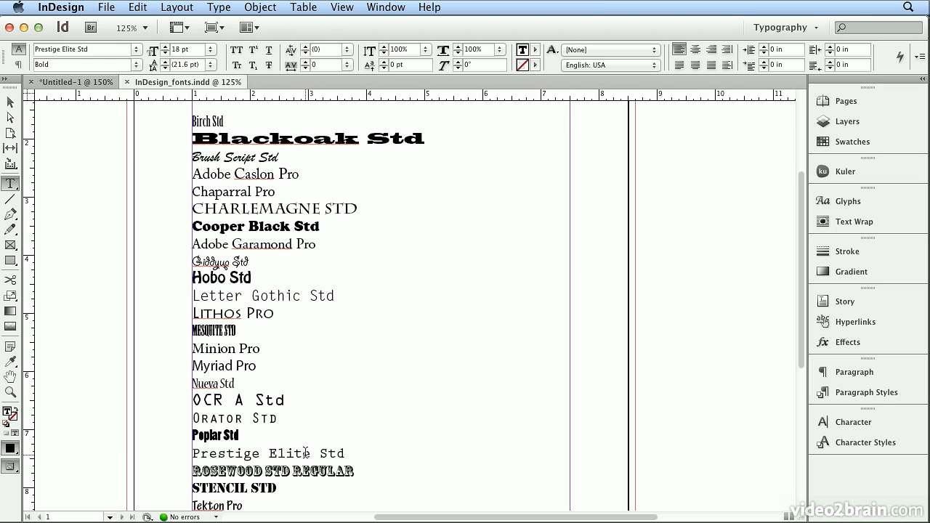
key("super+grave")
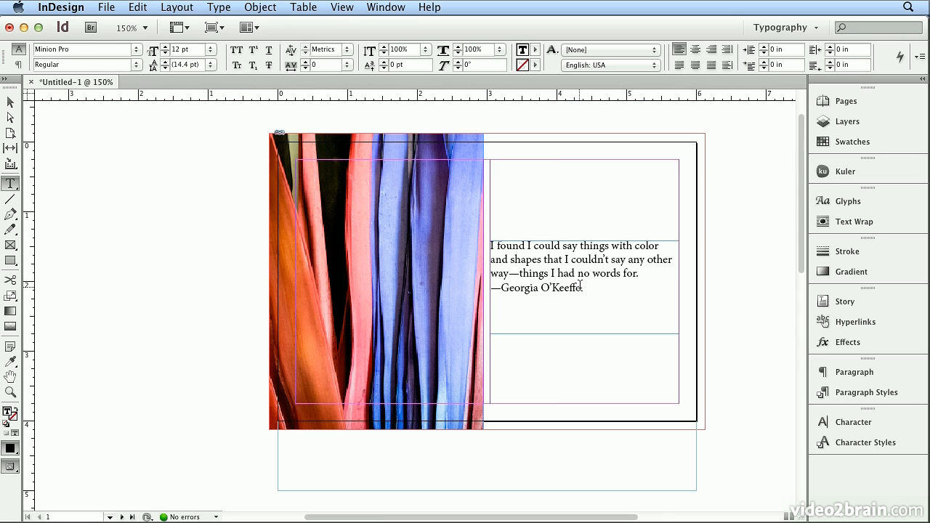
Set the whole quote and its attribution in Prestige Elite Std Bold
key("super+a")
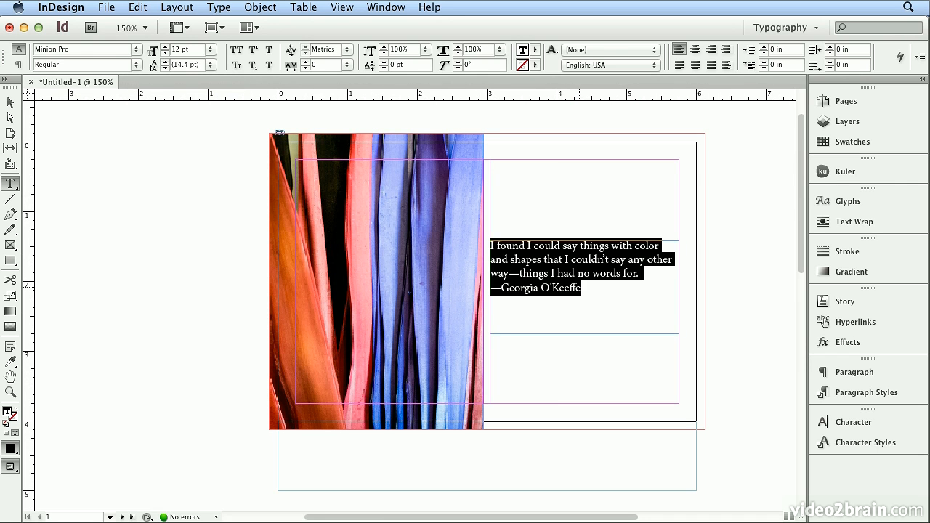
key("super+6")
type("Pe")
key("BackSpace")
type("r")
key("Return")
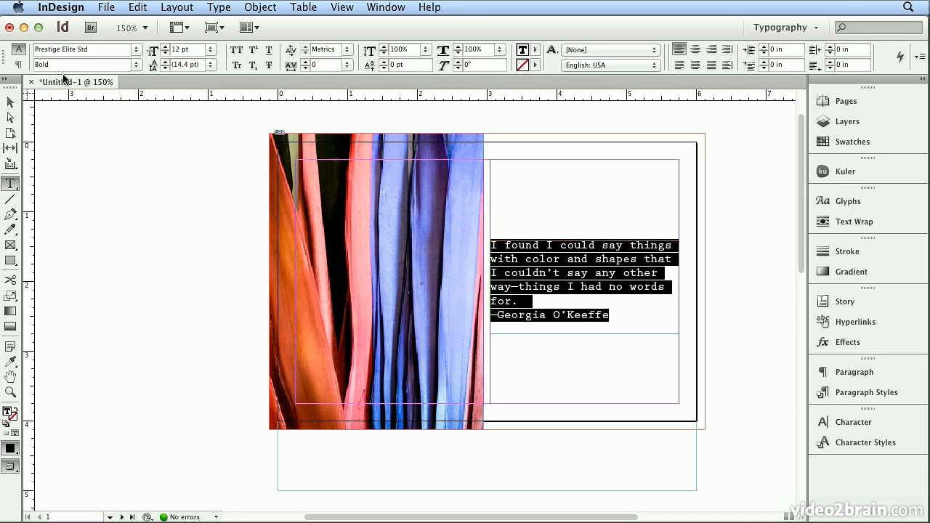
left_click(136, 65)
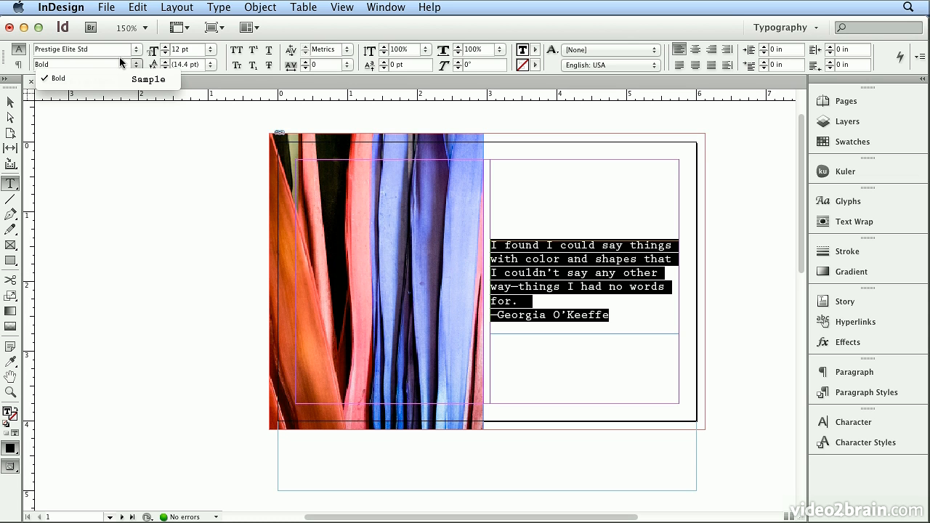
key("Return")
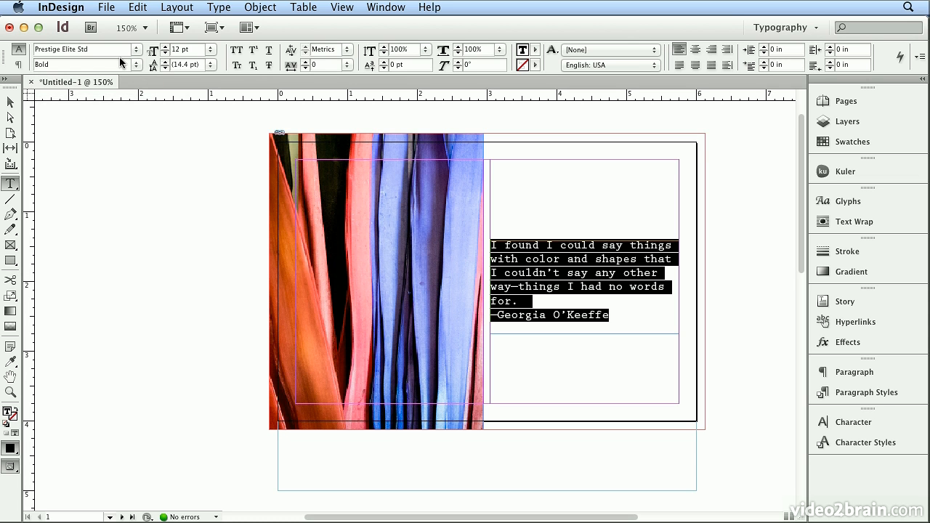
Change the kerning of all the quote text to Optical and its font size to 10 pt
left_click(347, 50)
left_click(348, 61)
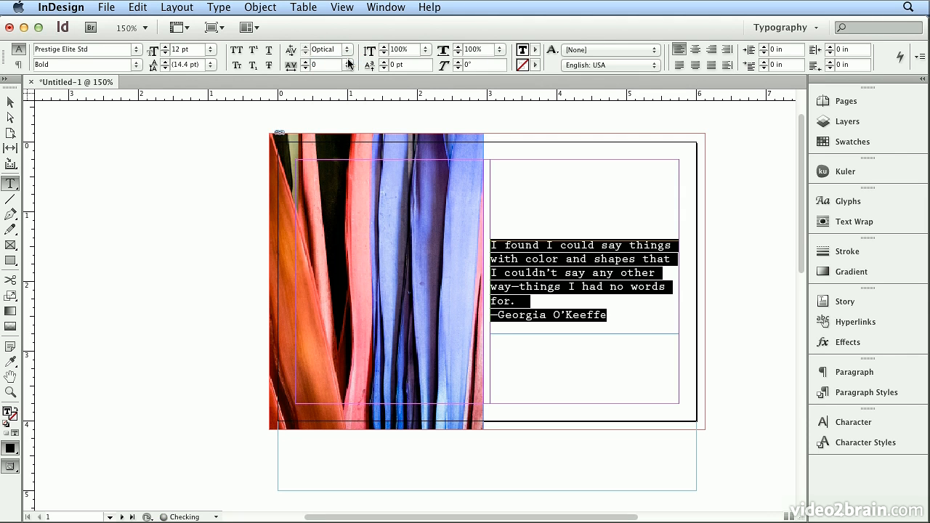
left_click(165, 53)
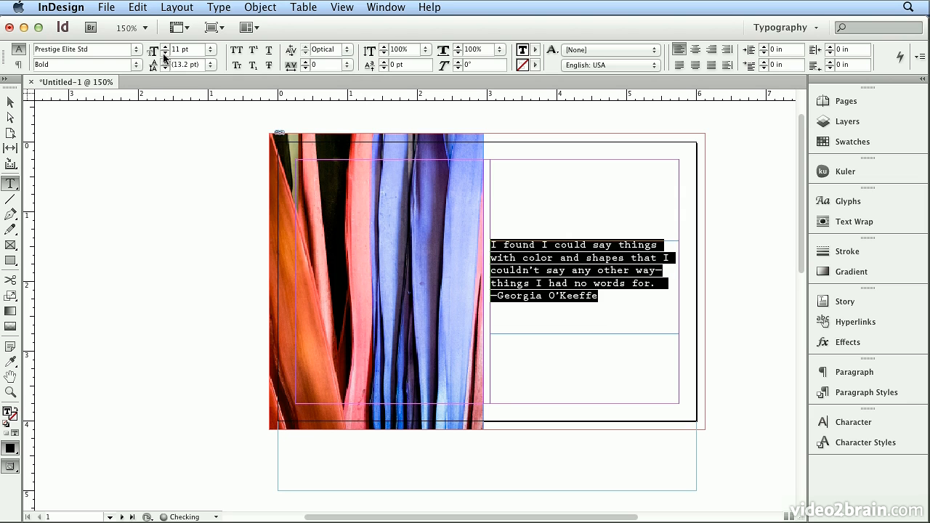
left_click(165, 54)
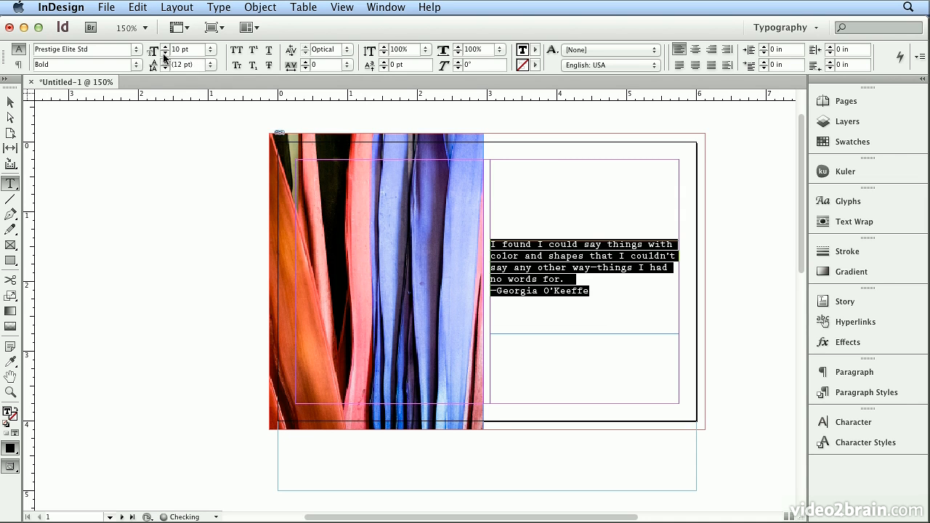
Set the Georgia O'Keeffe attribution line in Adobe Garamond Pro Italic
triple_click(569, 290)
double_click(569, 290)
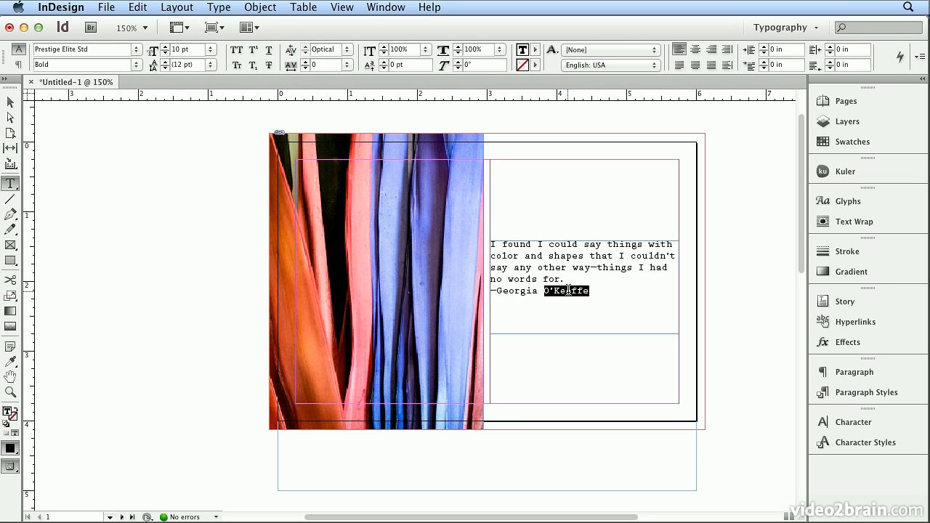
triple_click(569, 290)
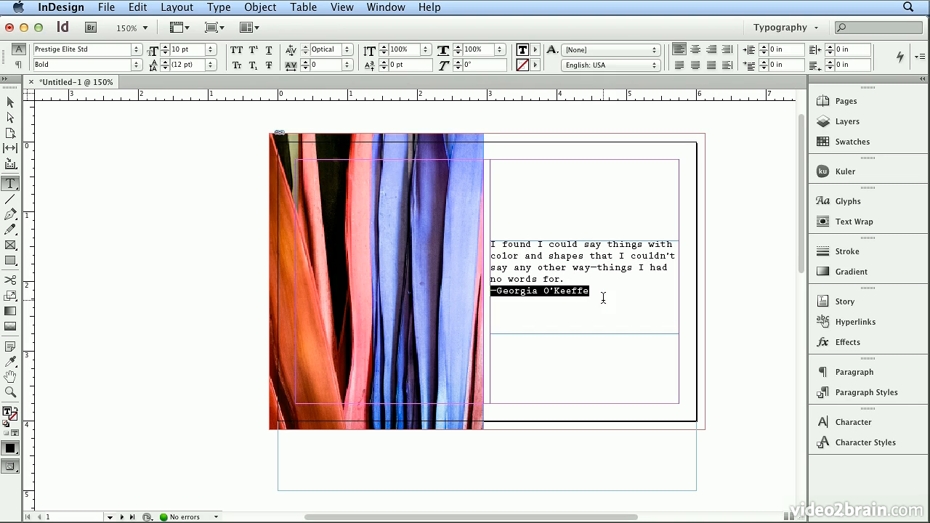
left_click(102, 48)
type("Gabriola")
left_click(141, 48)
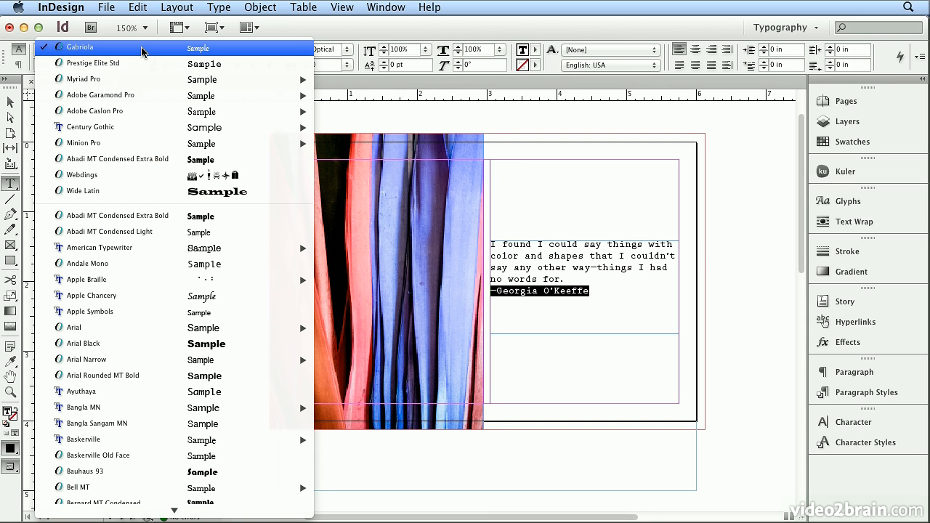
mouse_move(144, 99)
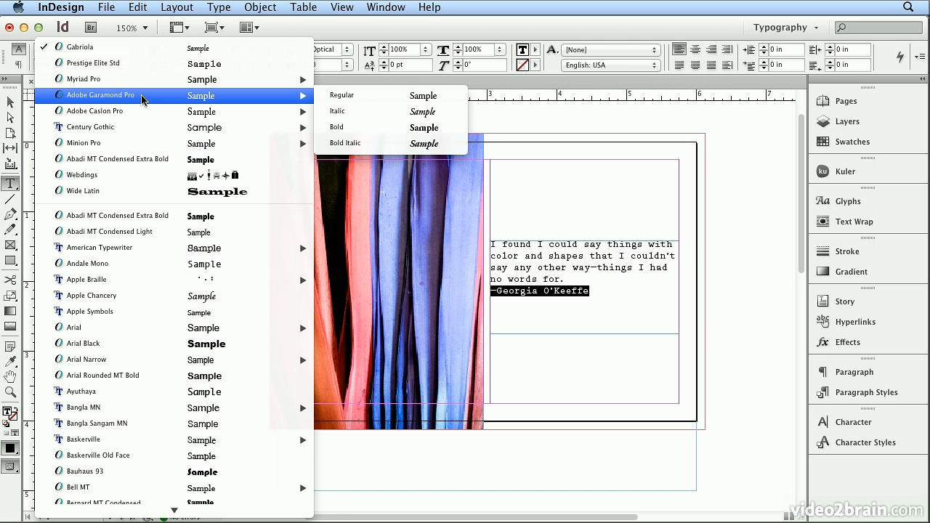
left_click(345, 111)
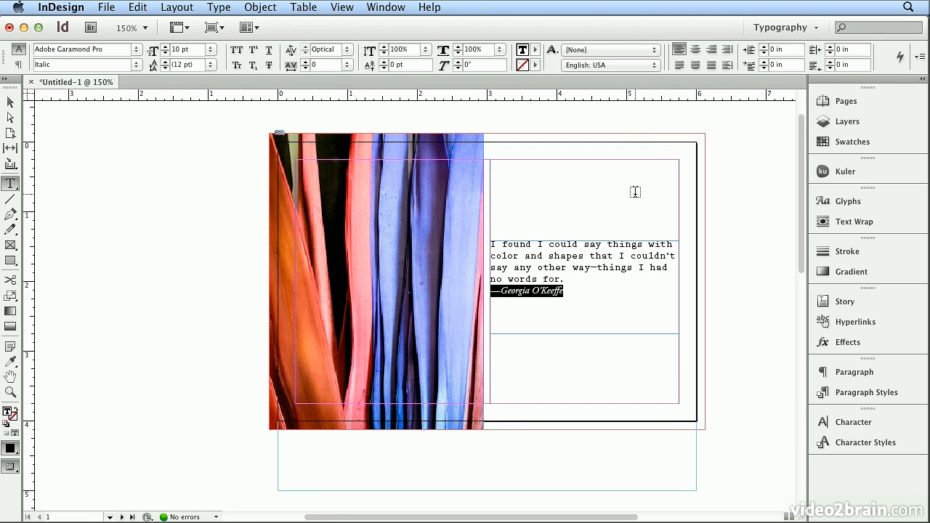
Preview the postcard without guides and move the top edge of the quote's text frame down slightly
left_click(10, 102)
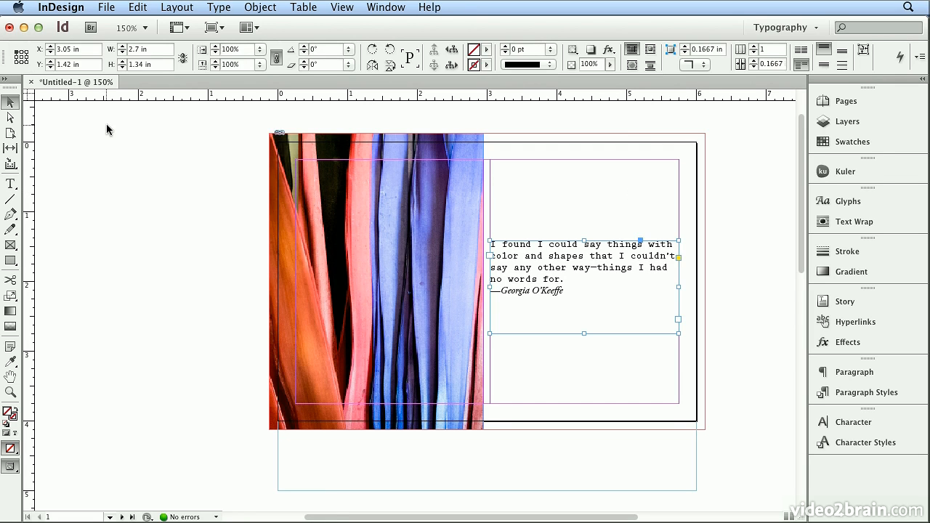
left_click(116, 169)
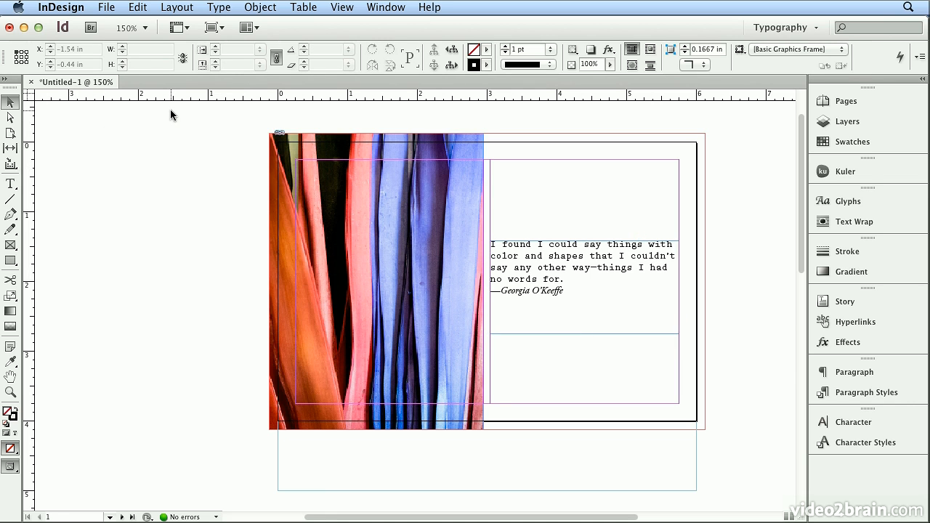
key("w")
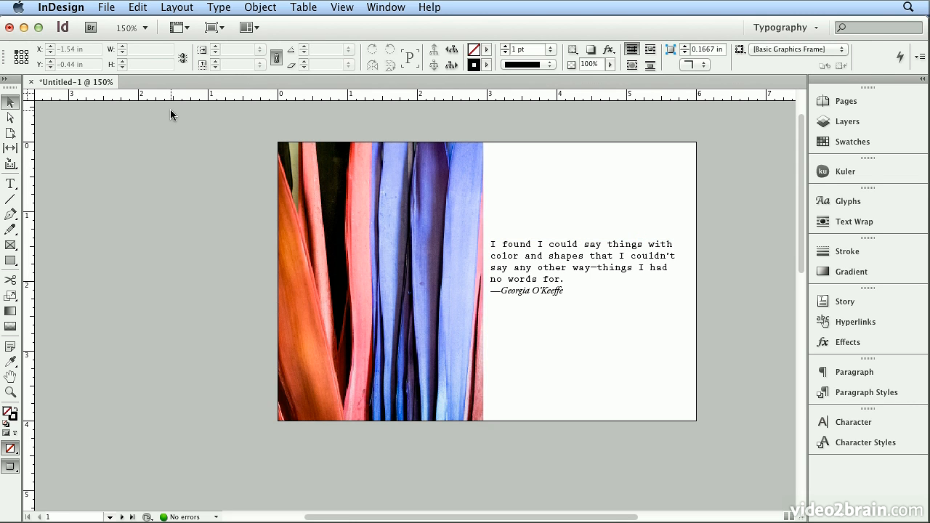
left_click(543, 263)
left_click_drag(582, 240, 585, 245)
left_click(712, 238)
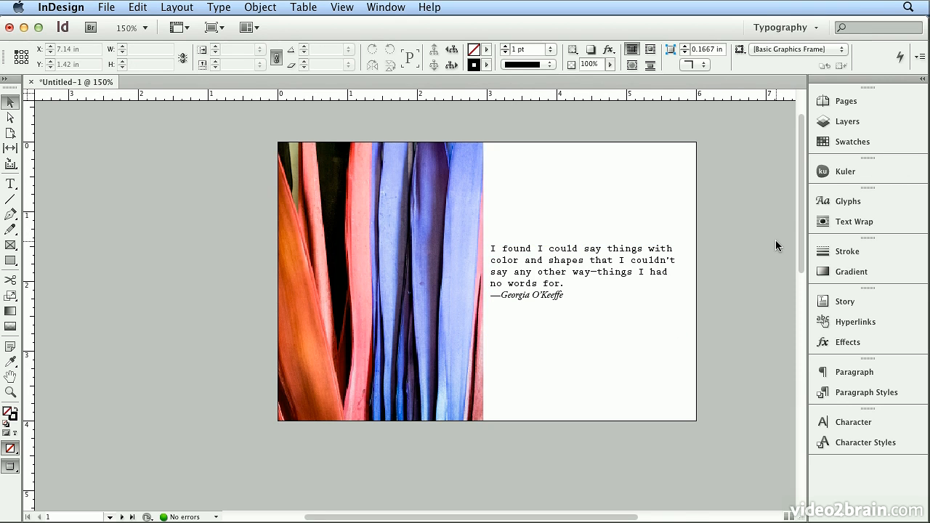
key("w")
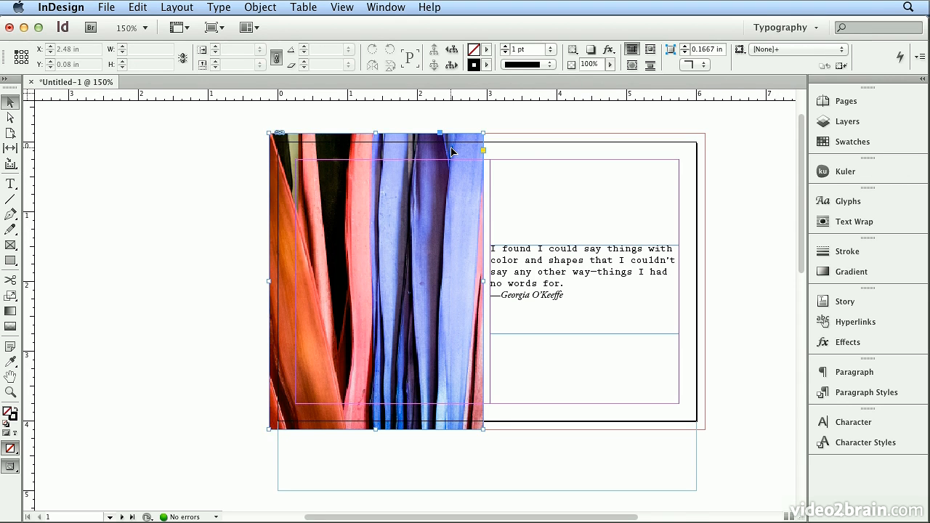
Turn on live corner editing for the strands image frame
left_click(451, 151)
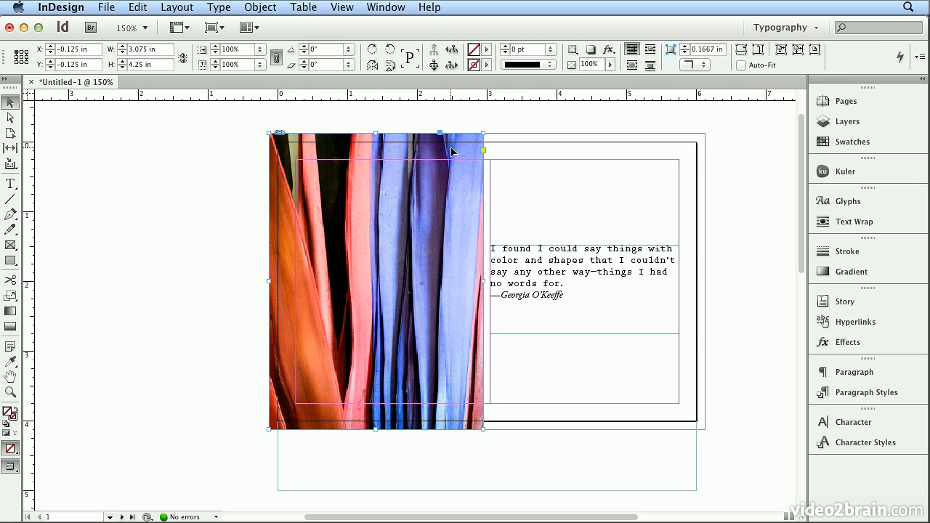
mouse_move(449, 150)
left_click(483, 150)
Try rounding only the image frame's top-right corner as well as all four corners together, undoing each attempt
left_click_drag(484, 135, 391, 132)
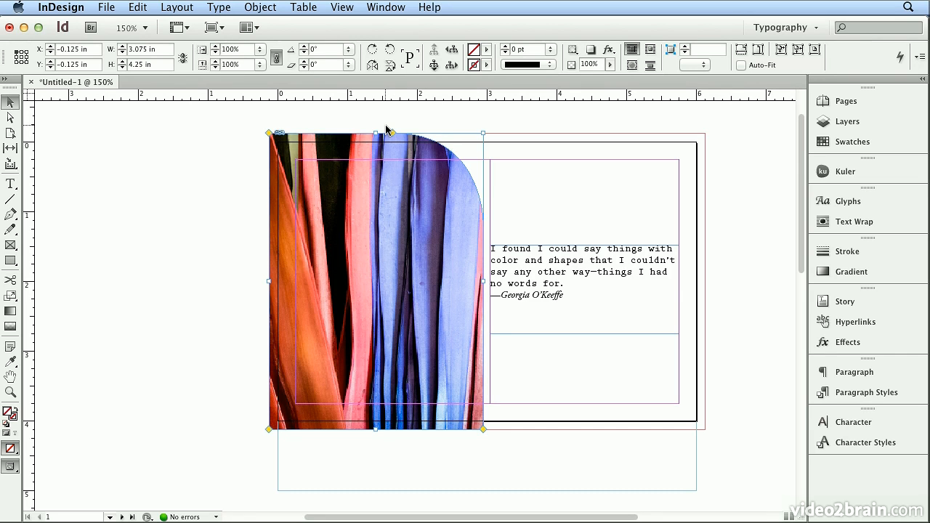
key("super+z")
key("super+z")
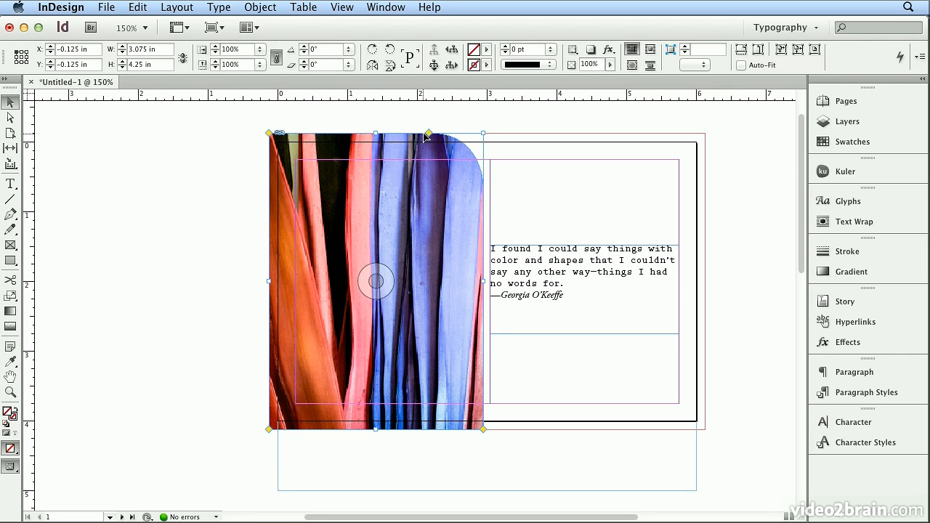
left_click_drag(485, 133, 414, 133)
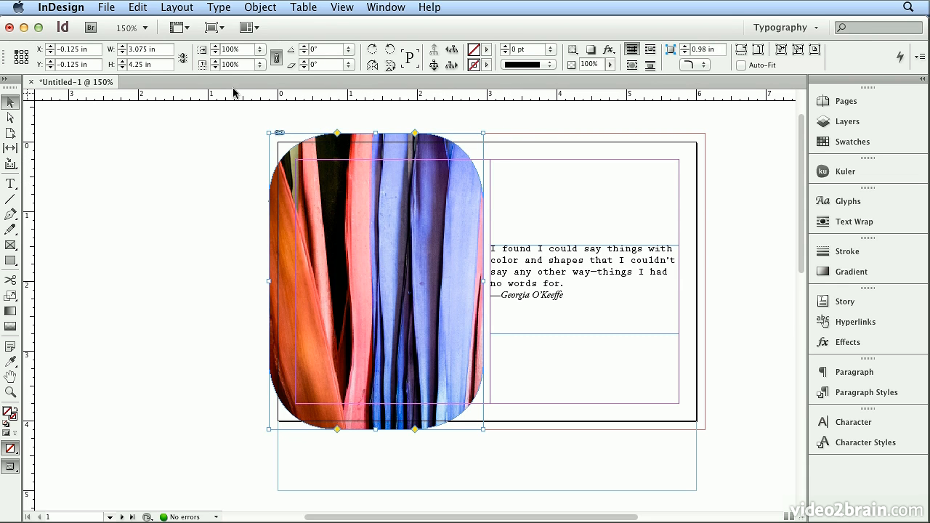
key("super+z")
Round only the image frame's top-right corner with a large radius and deselect the frame
left_click_drag(485, 135, 402, 133)
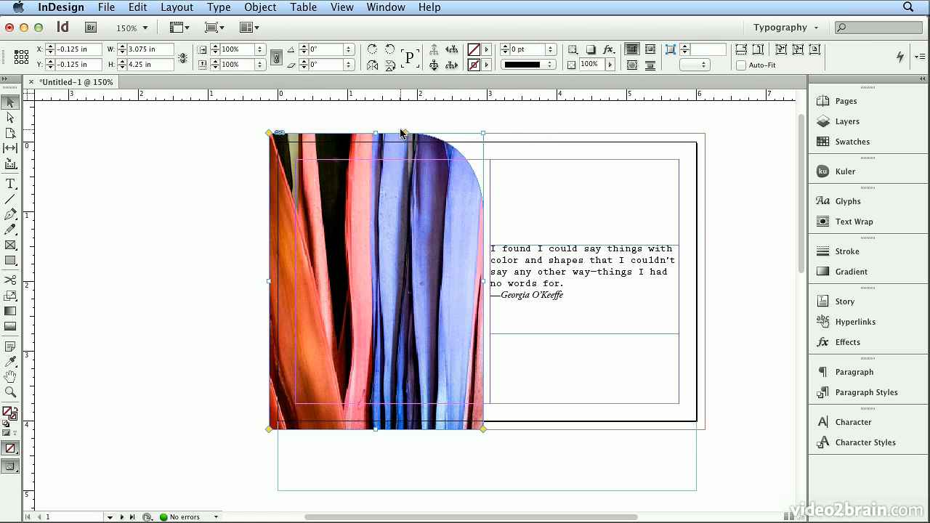
left_click(718, 217)
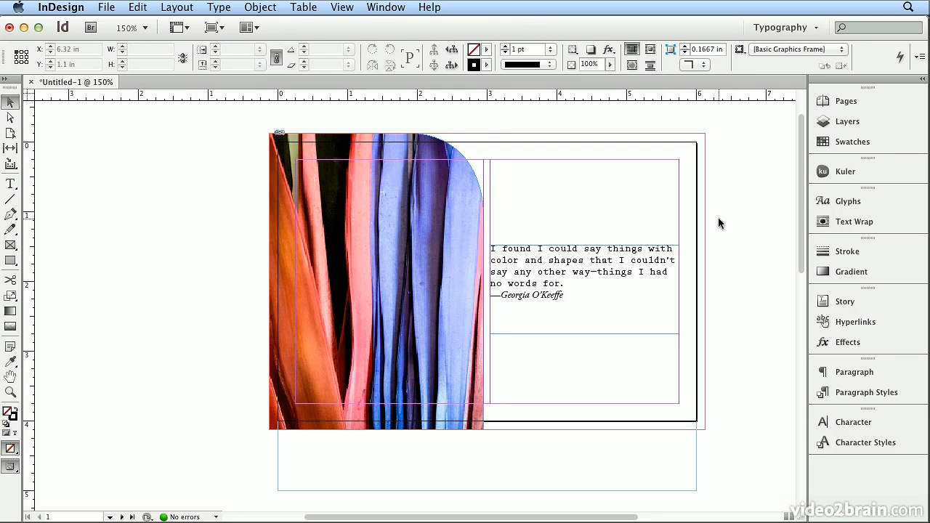
Try a space on each side of the em dash between "way" and "things" and preview the postcard
double_click(634, 274)
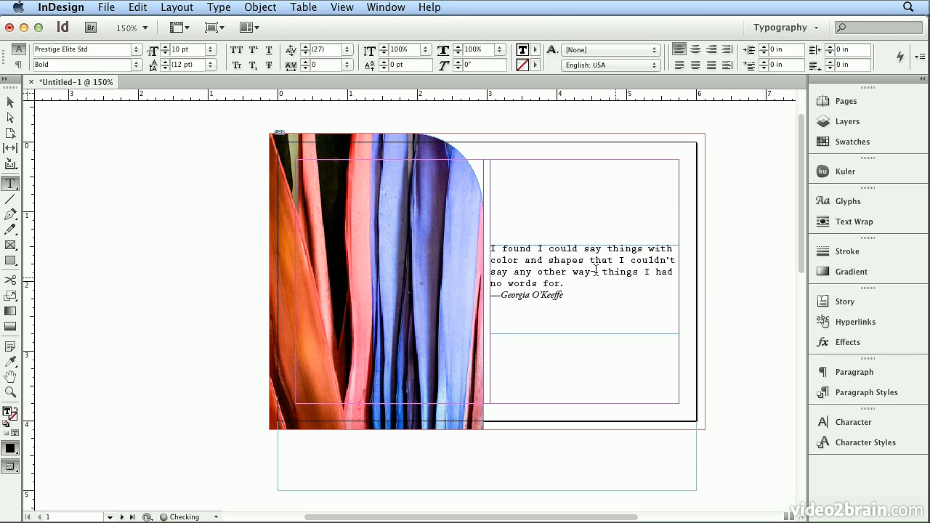
key("Left")
key("Left")
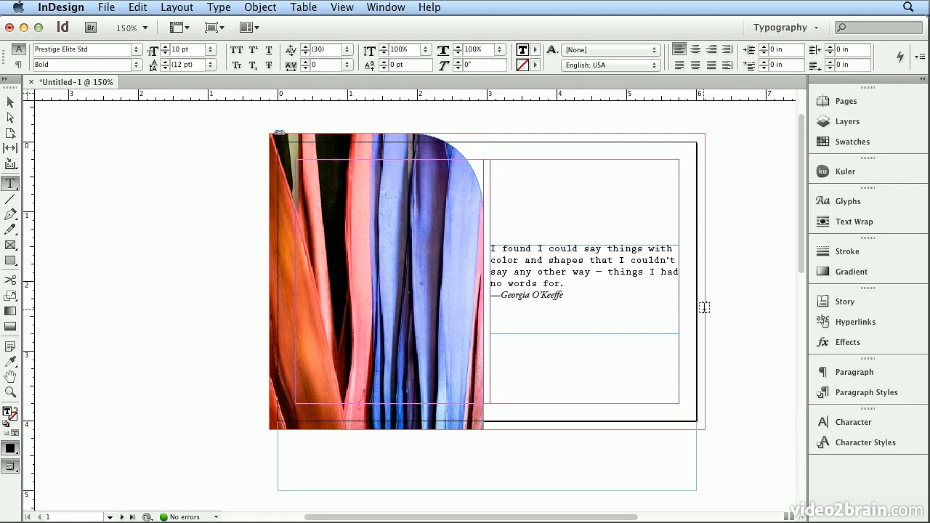
left_click(729, 308)
key("w")
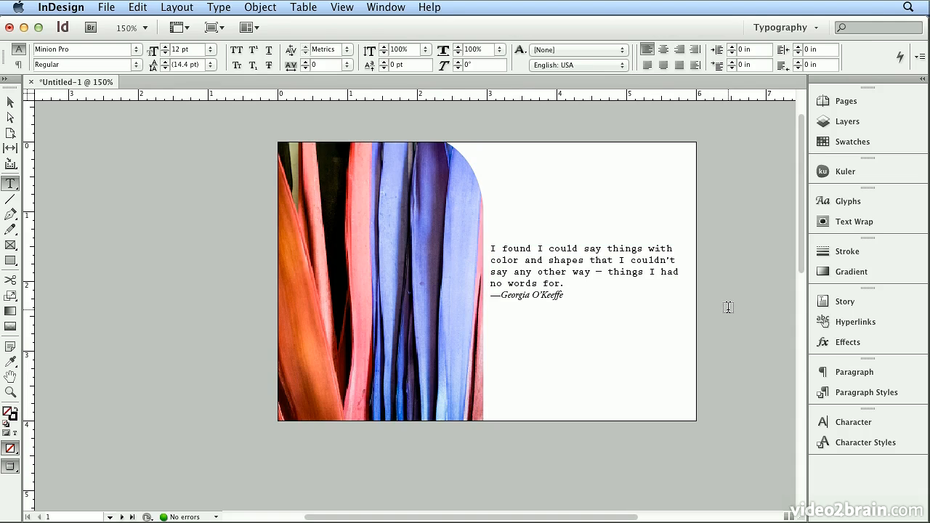
key("w")
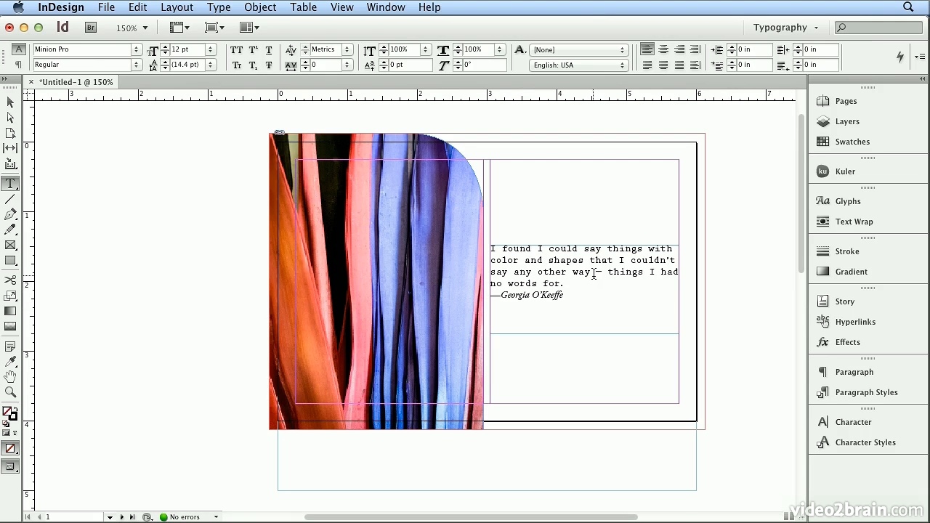
Remove the spaces before and after the em dash in the quote
left_click(668, 270)
key("Right")
key("BackSpace")
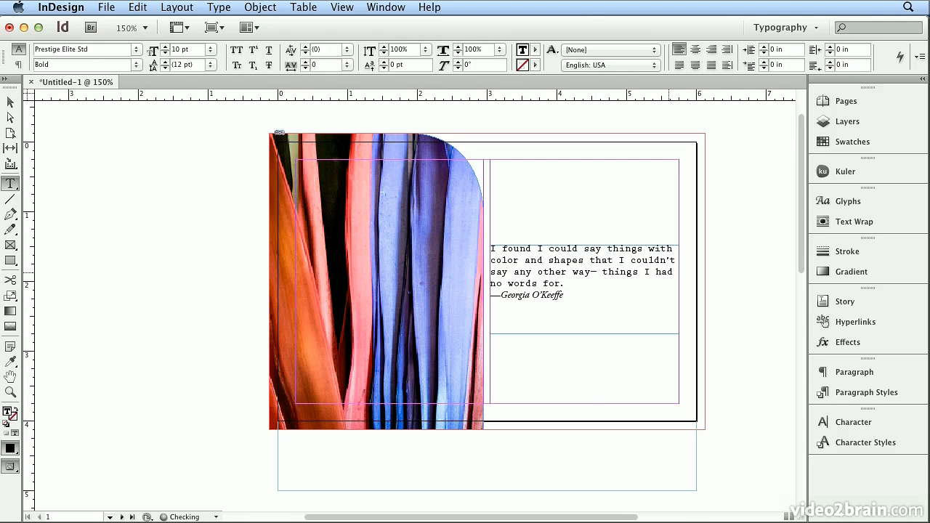
key("Right")
key("Right")
key("BackSpace")
Deselect the text and preview the finished postcard without guides or frame edges
left_click(764, 268)
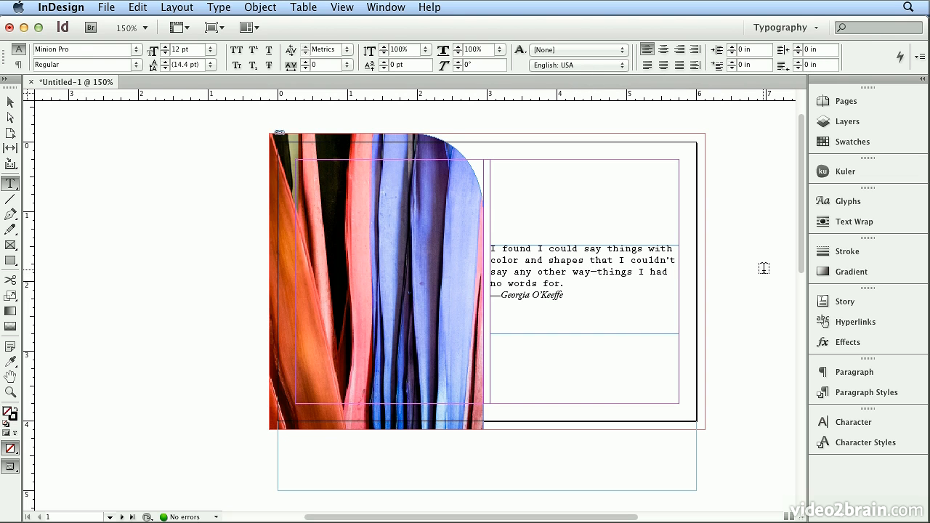
key("e")
key("w")
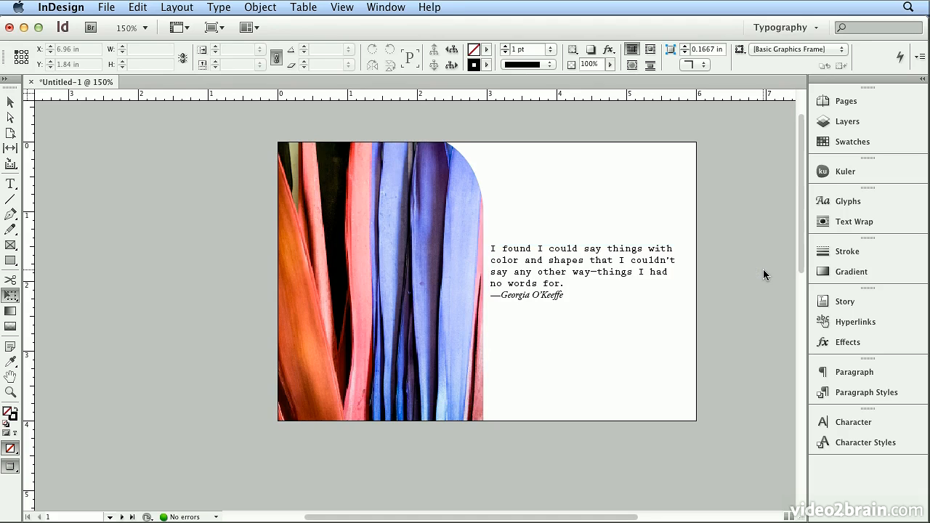